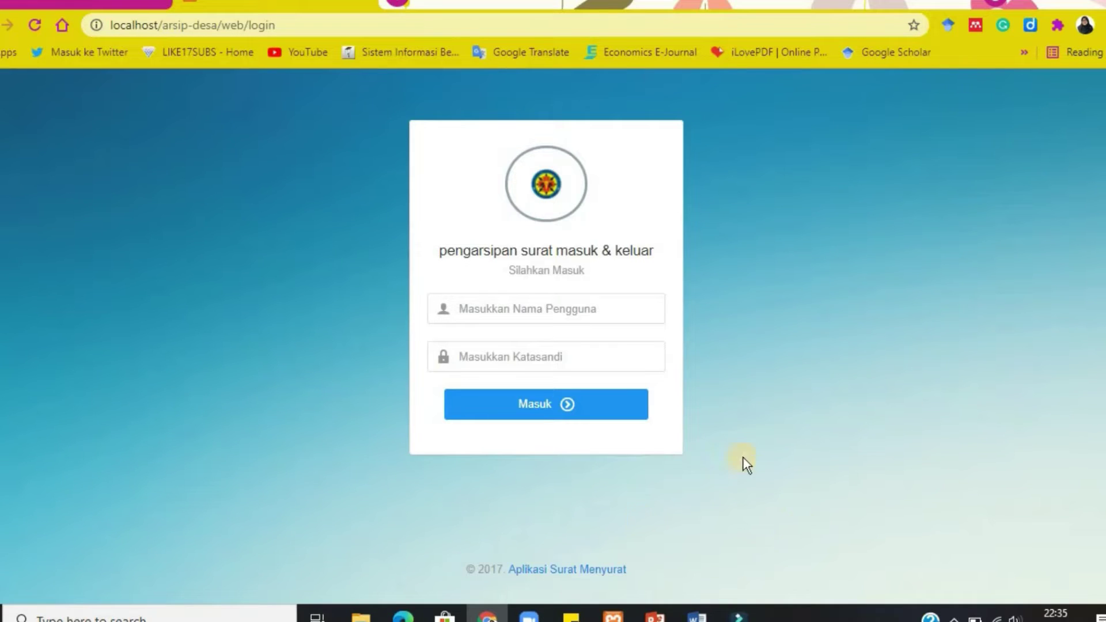
Look up the Kaur umum, Sekdes and Kepala desa login details on slide 6 of the presentation.
click(613, 614)
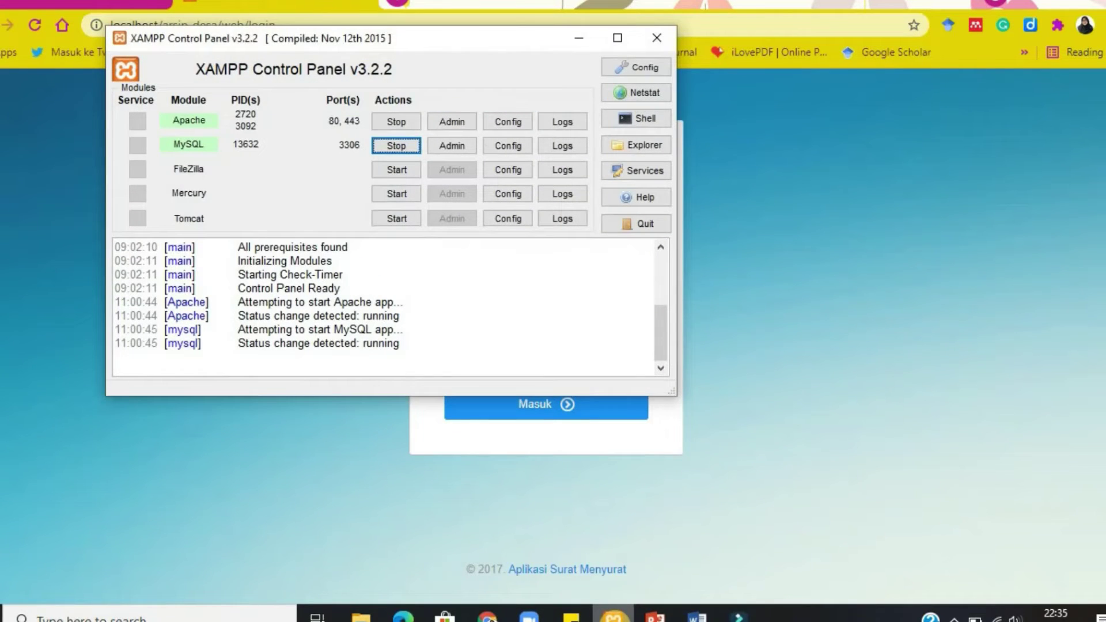
click(679, 371)
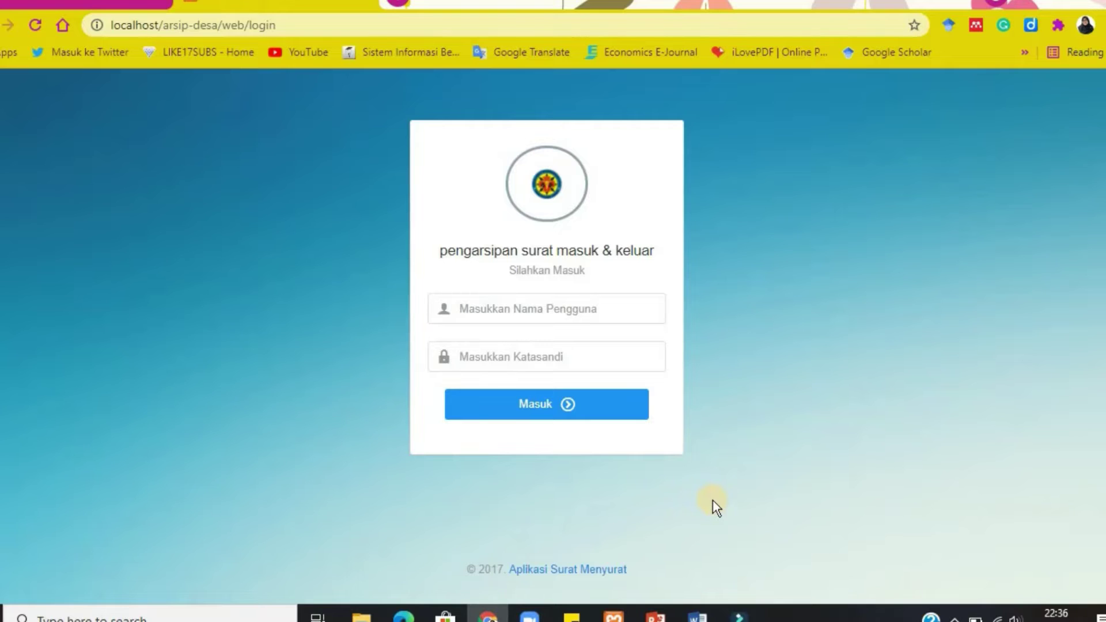
click(666, 618)
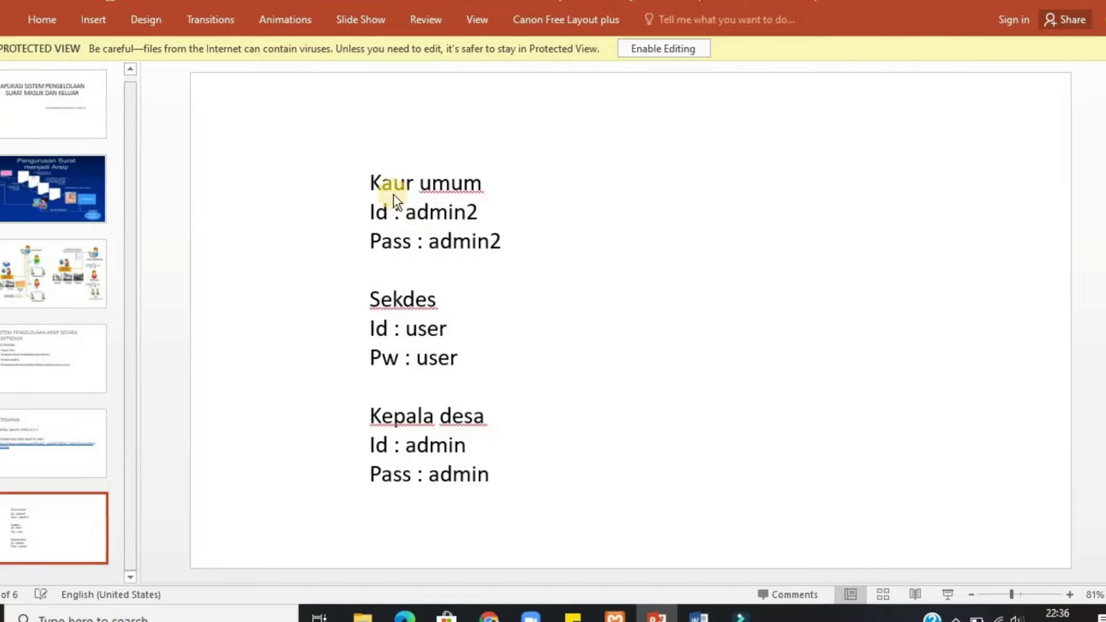
Log in with the Kaur Umum username and password, then dismiss Chrome's breach and save-password popups.
click(491, 617)
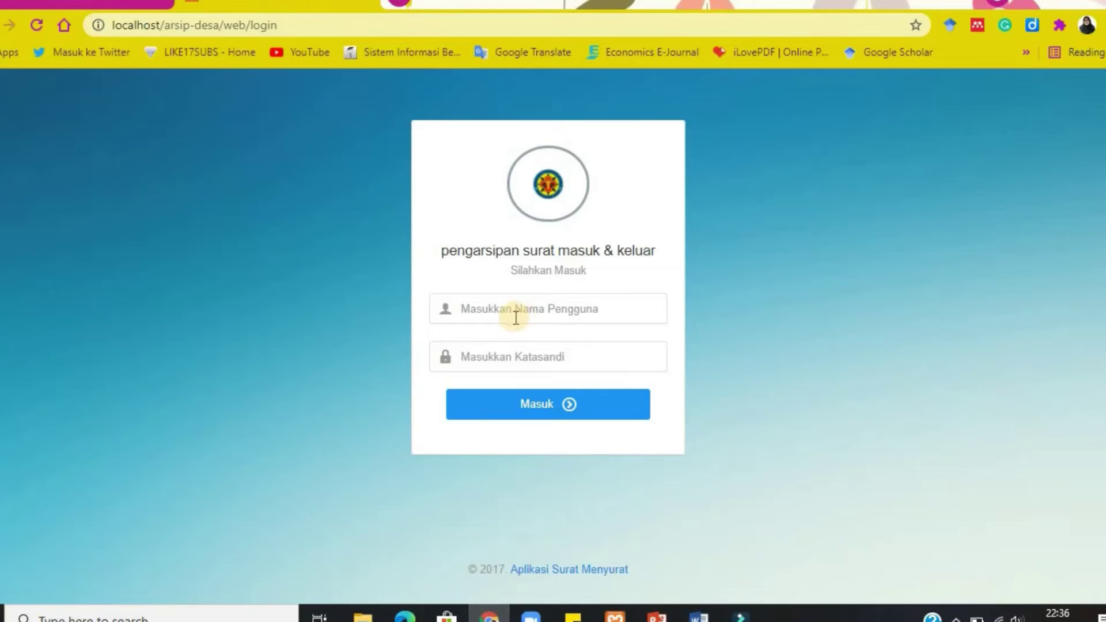
click(516, 316)
text(admin2)
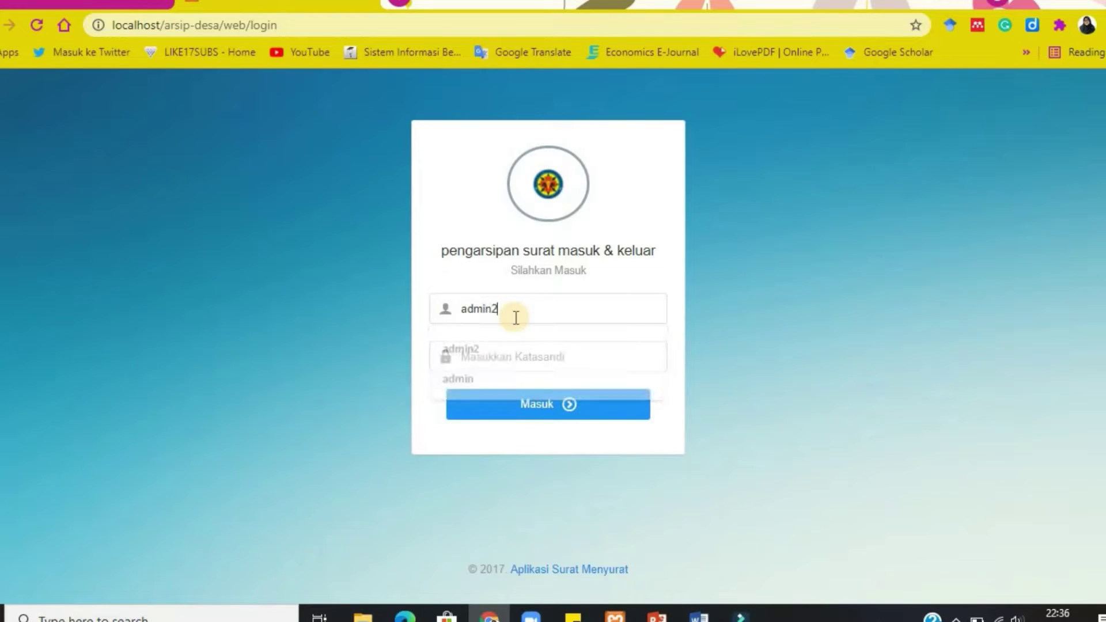
click(477, 369)
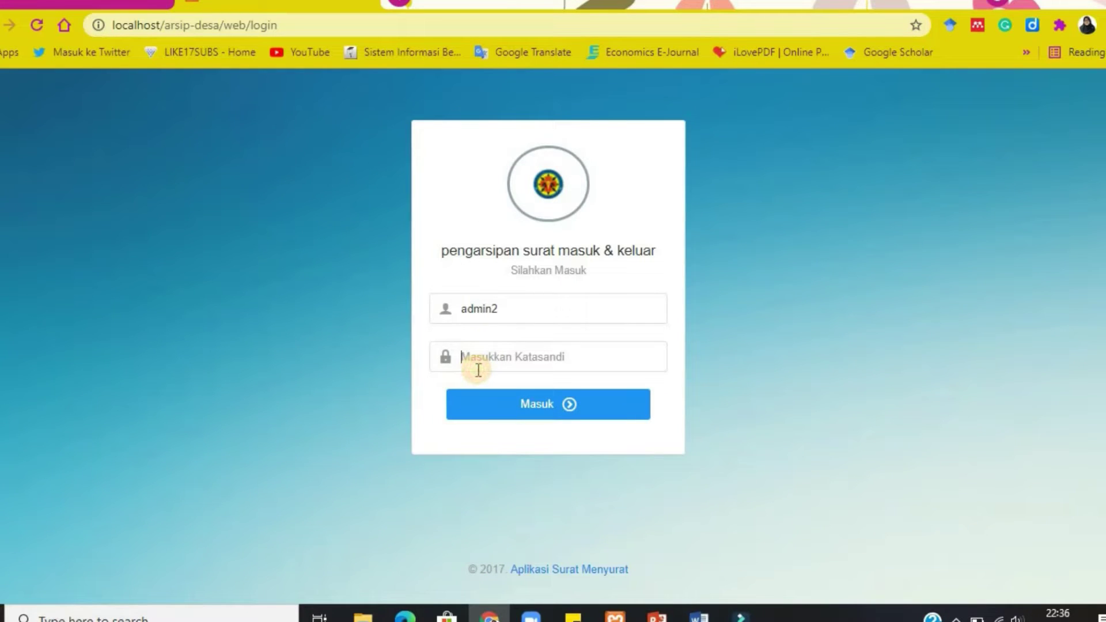
text(admin2)
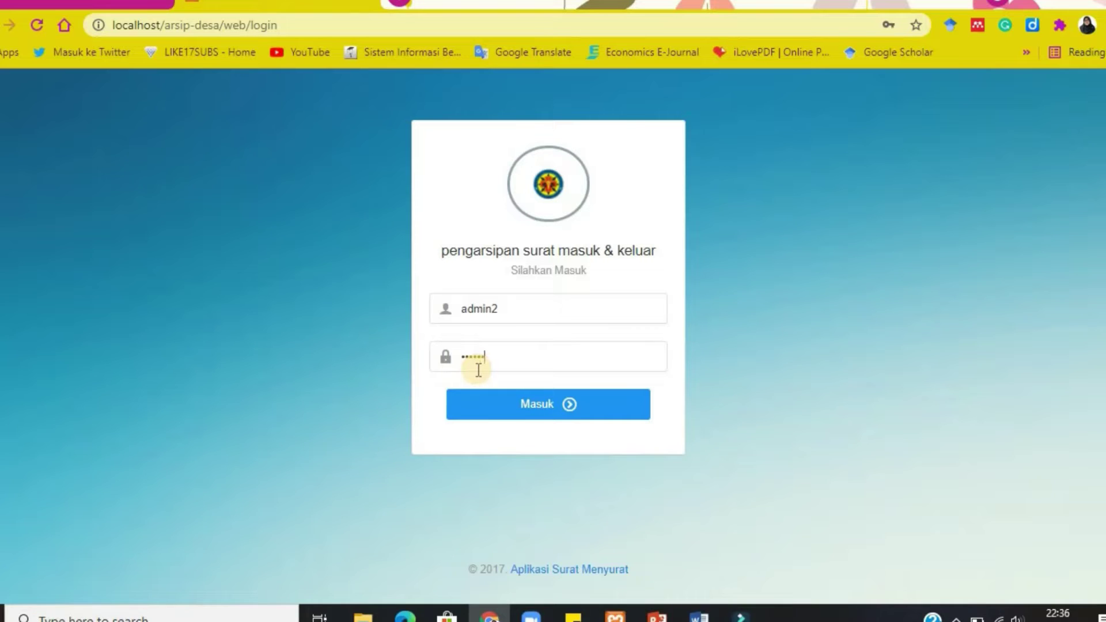
key(Return)
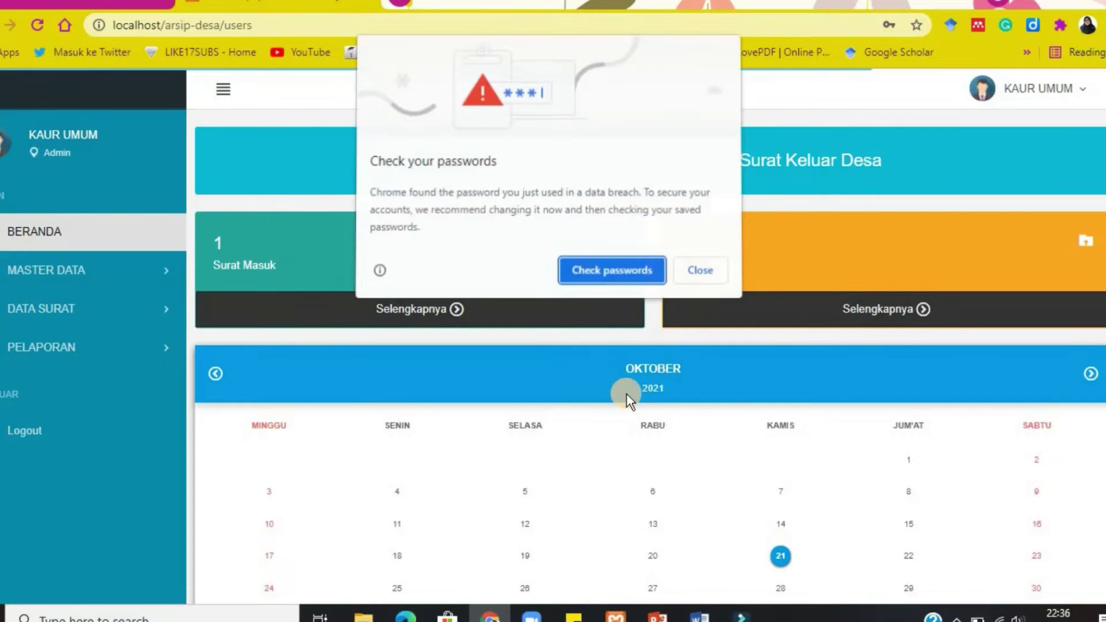
click(703, 269)
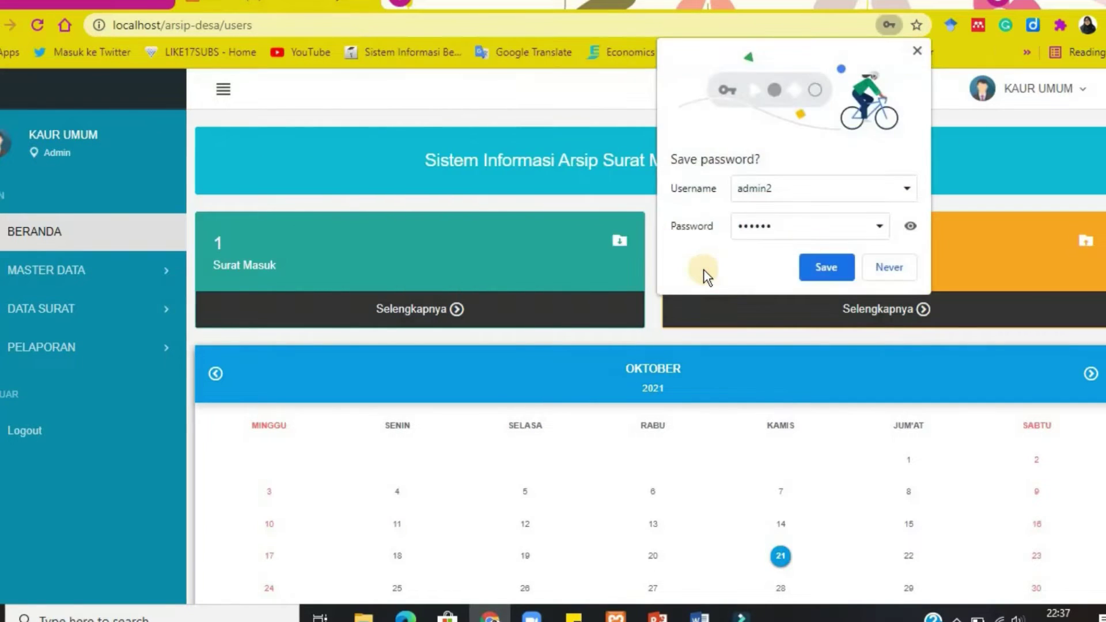
click(900, 264)
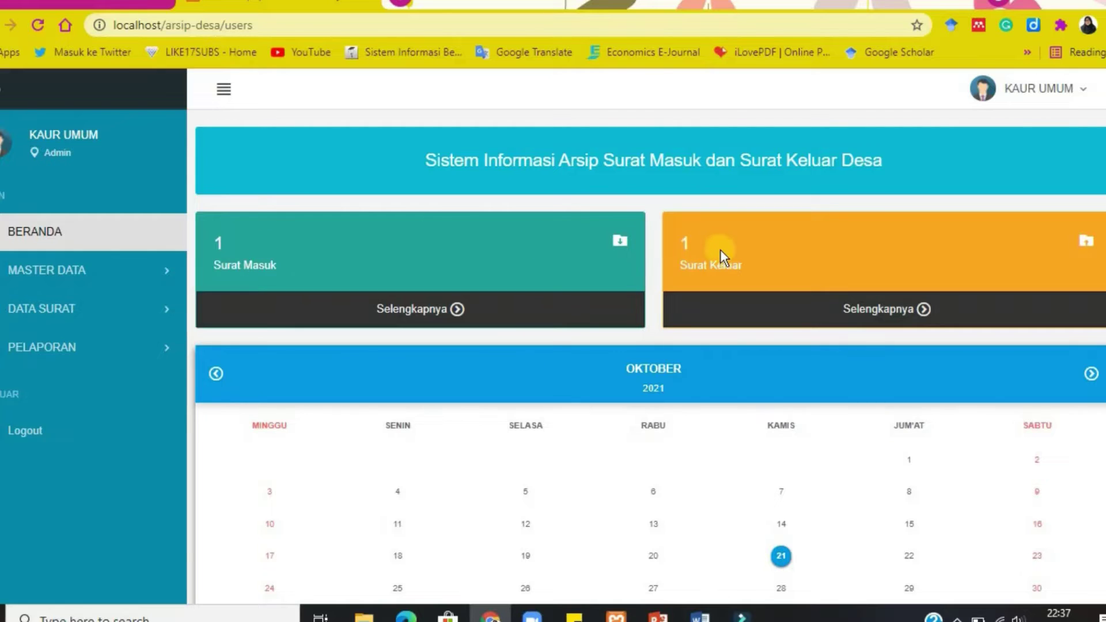
View the Kaur Umum profile, then open the Surat Masuk list under Data Surat.
click(1043, 98)
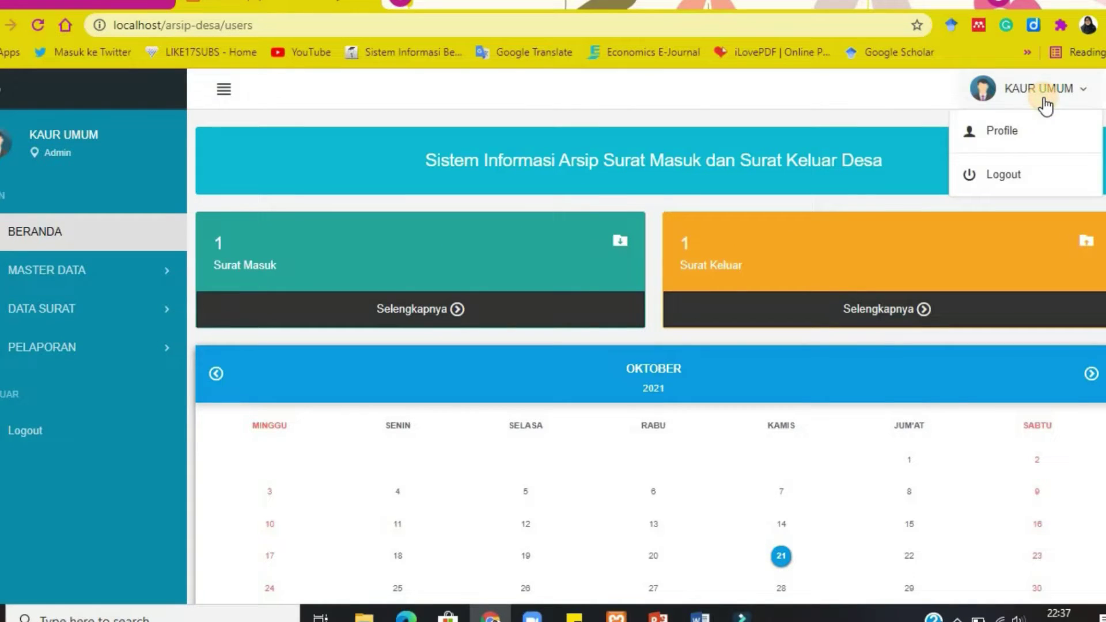
click(1009, 139)
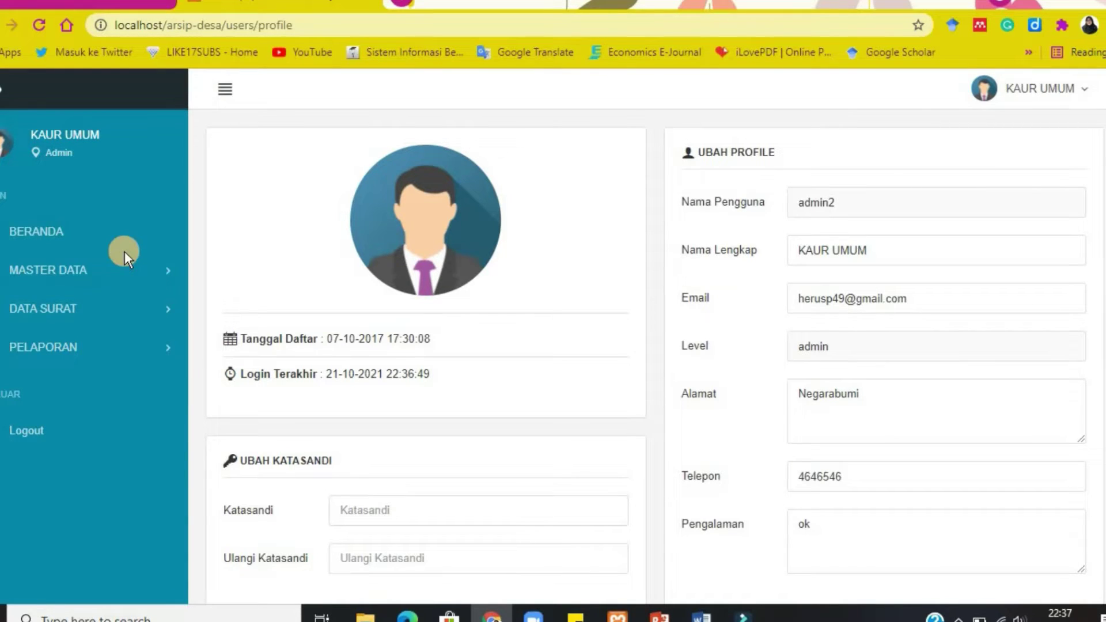
click(162, 313)
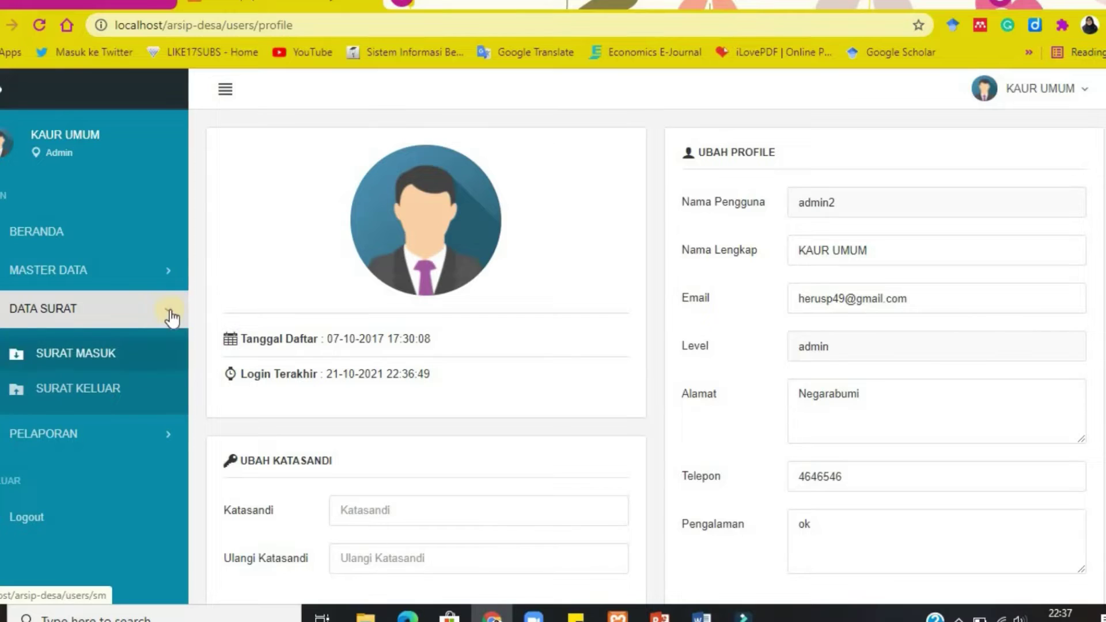
click(125, 343)
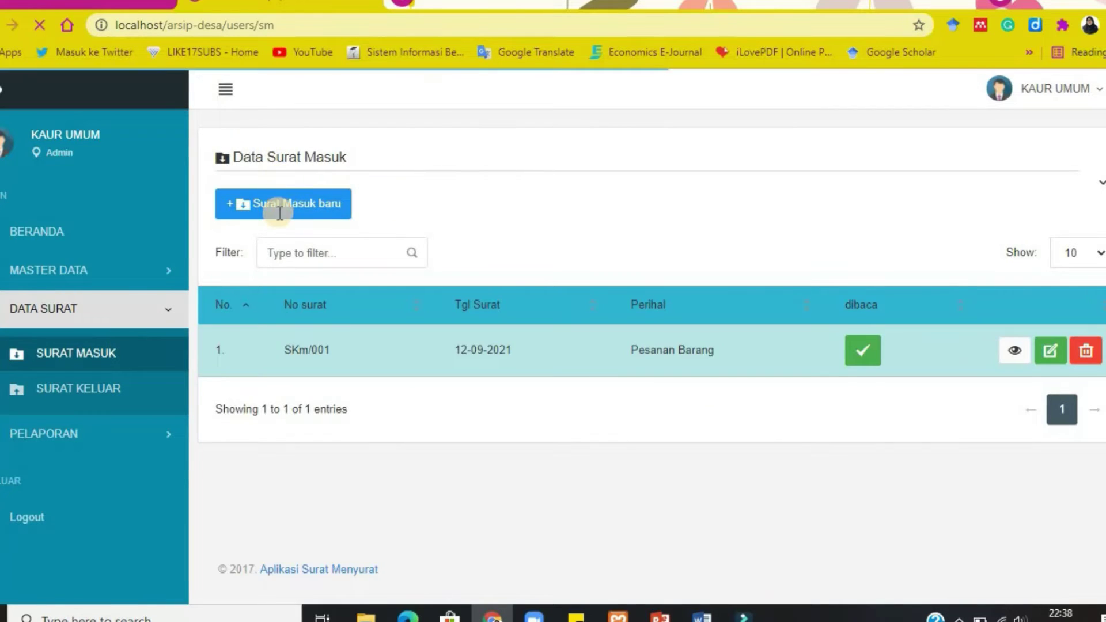
Start a new incoming letter, prefilled as SKm/002 dated 21-10-2021.
click(262, 205)
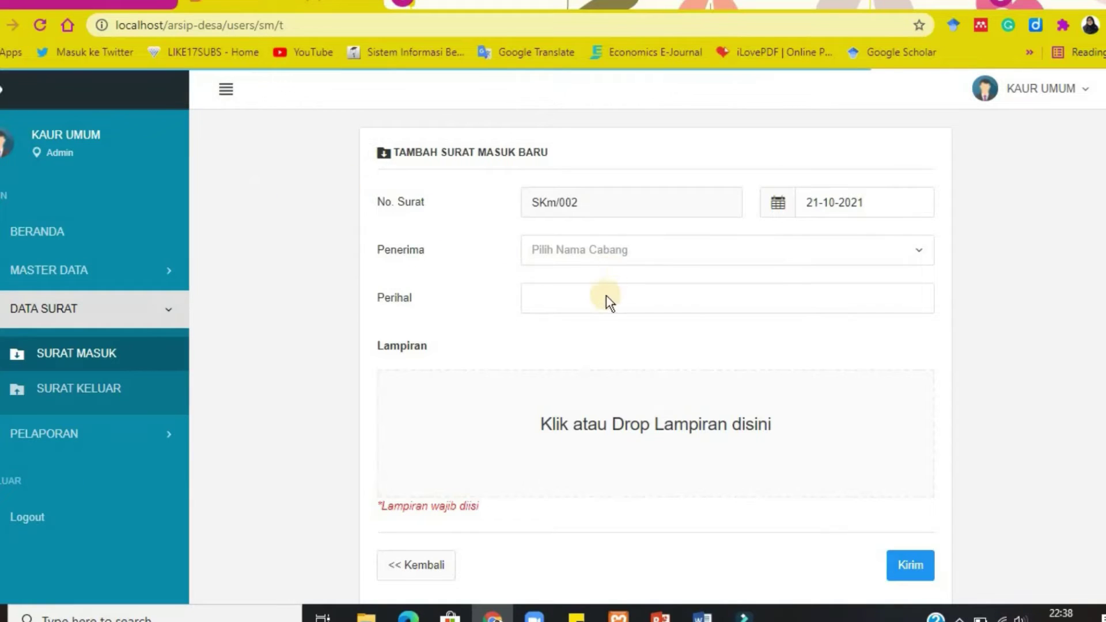
Enter 'Permintaan Penawaran' as the Perihal and bring up the attachment file picker.
click(603, 297)
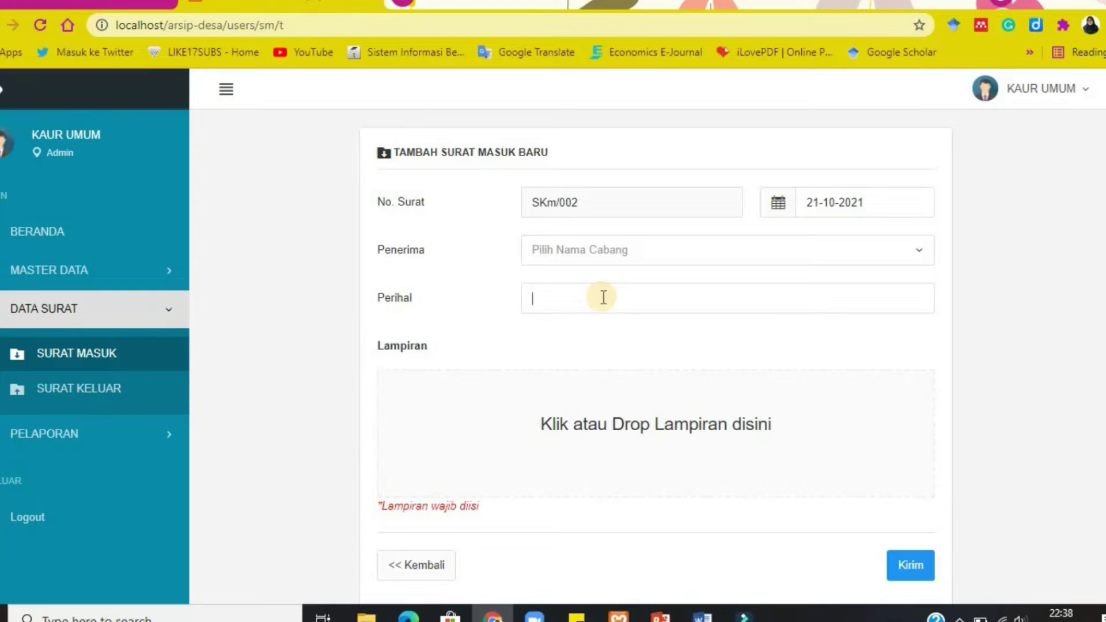
text(Permint)
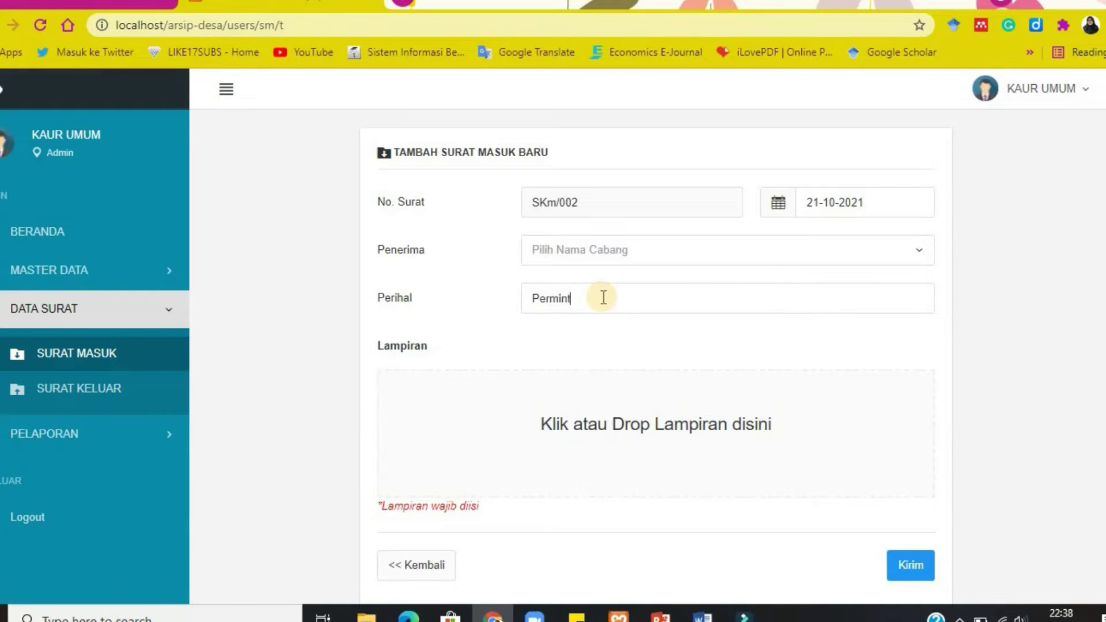
text(aan Penawaran)
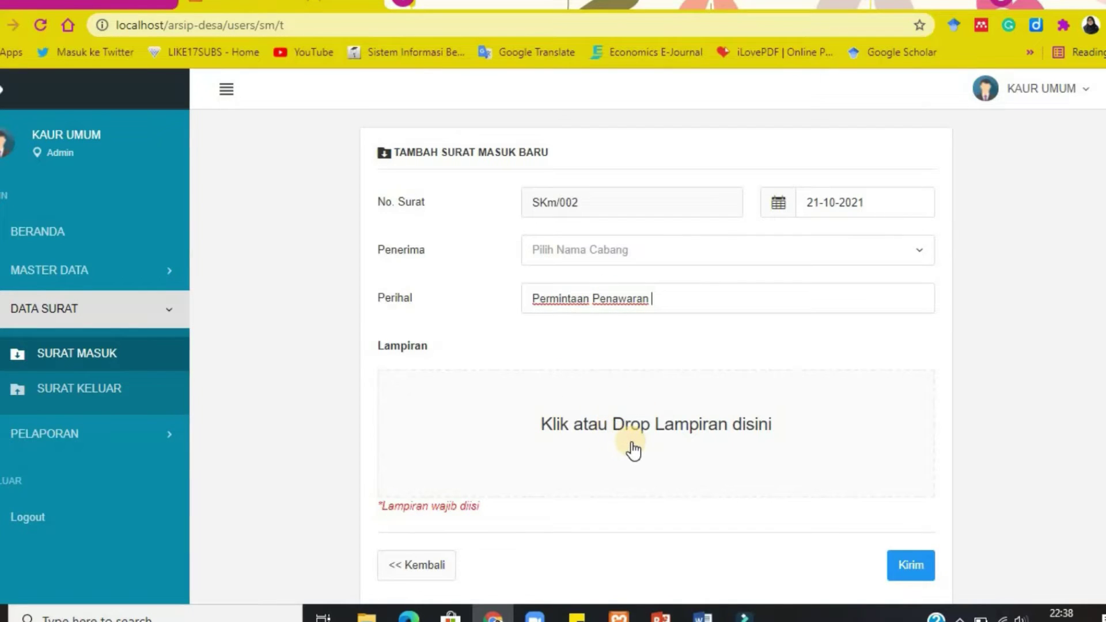
click(575, 444)
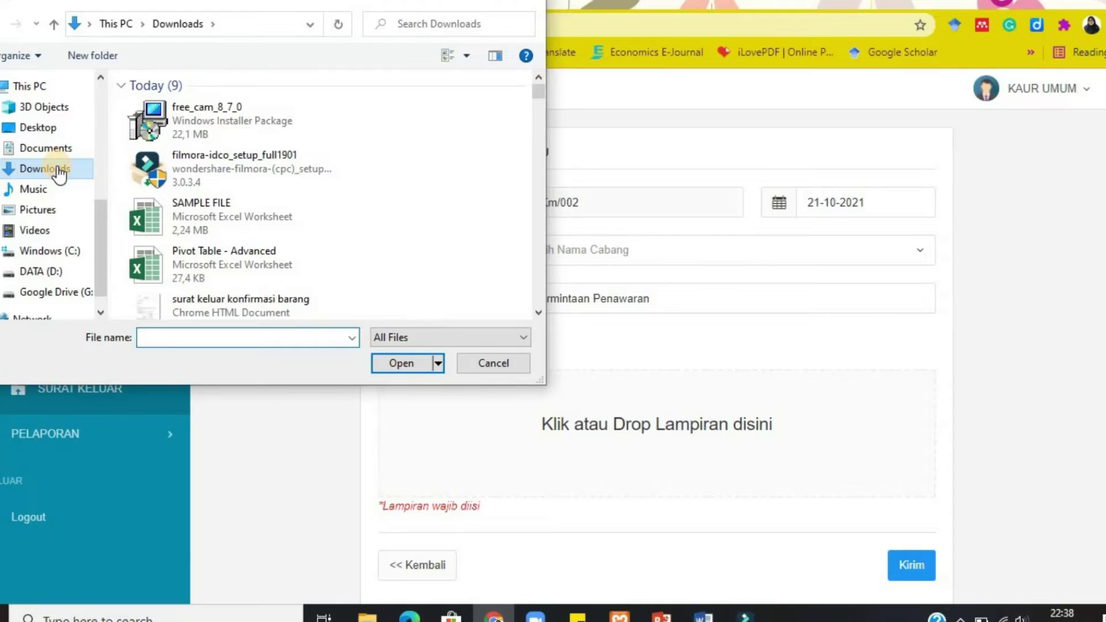
Attach the permintaan penawaran image from Downloads and send letter SKm/002.
drag(535, 95, 535, 97)
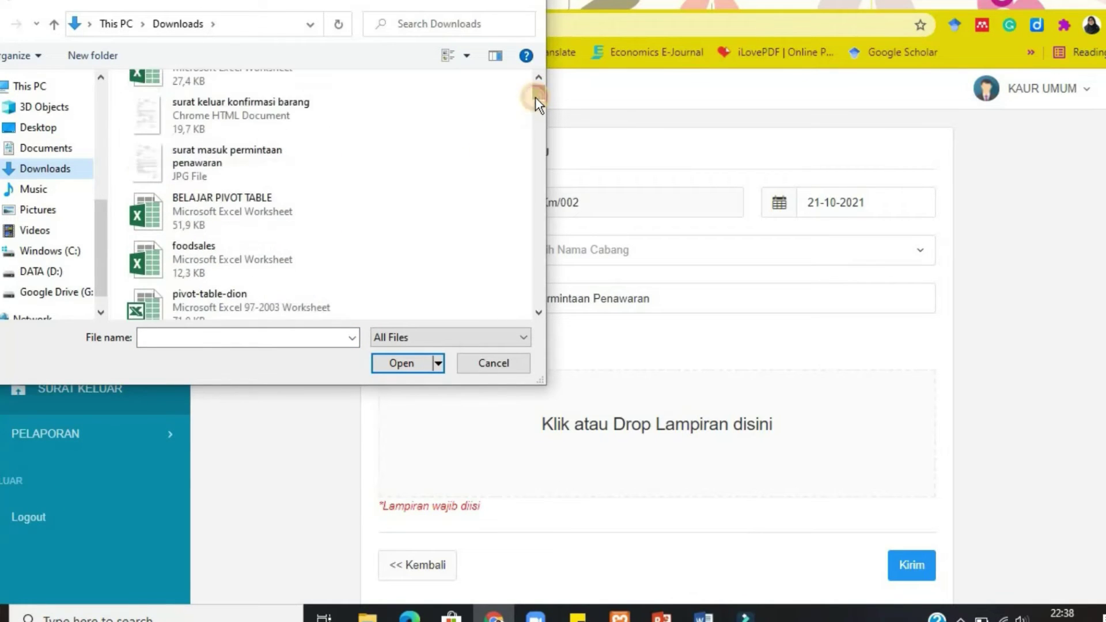
double_click(258, 164)
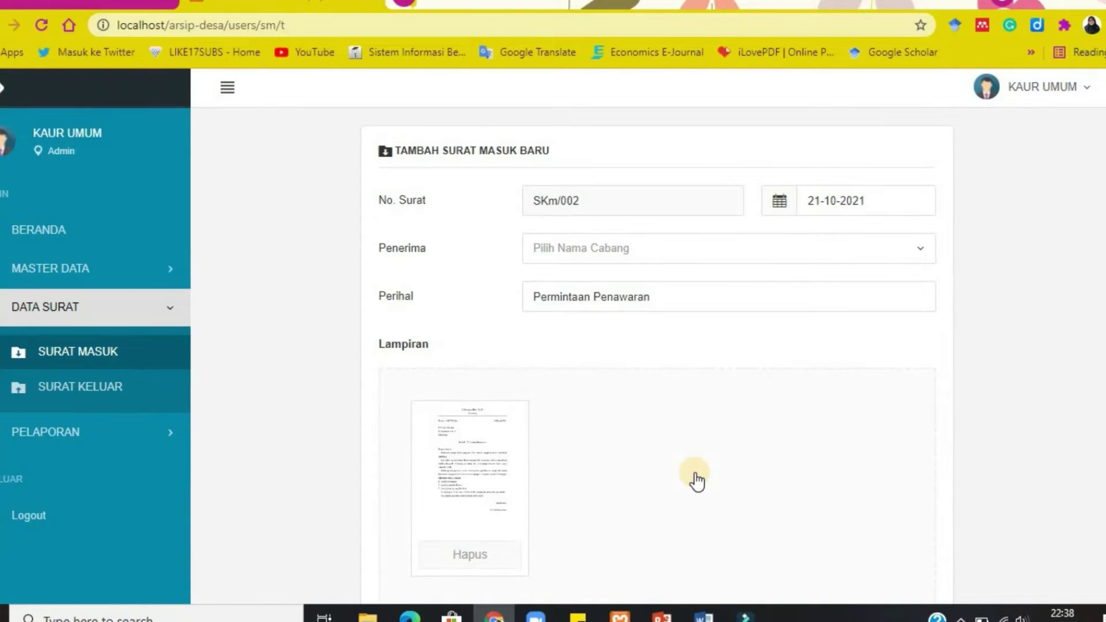
scroll(1007, 411, down, 3)
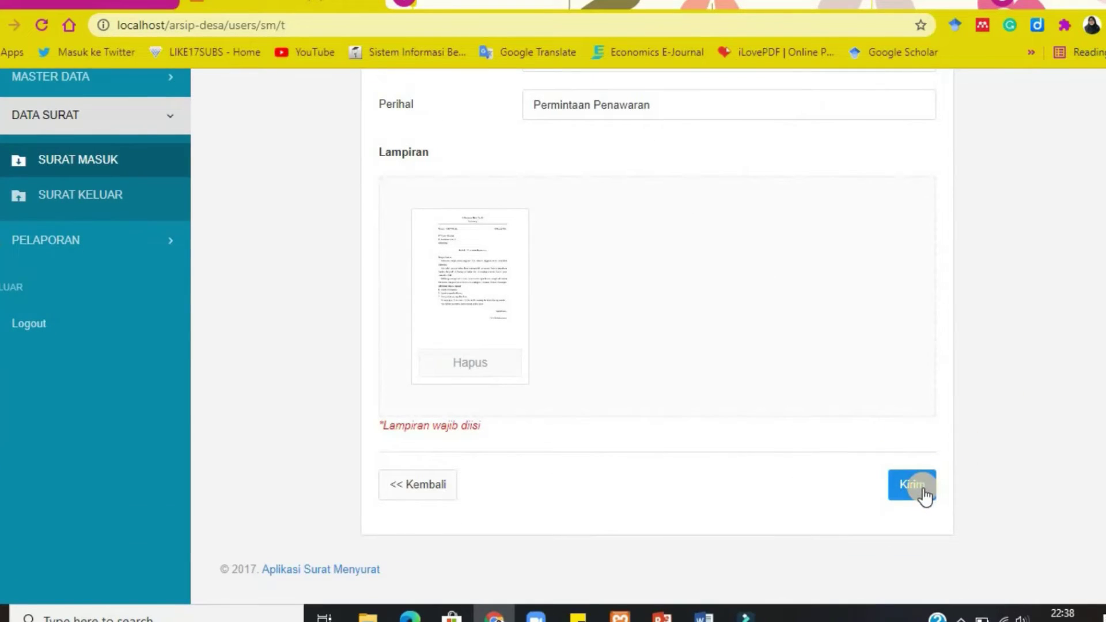
click(924, 495)
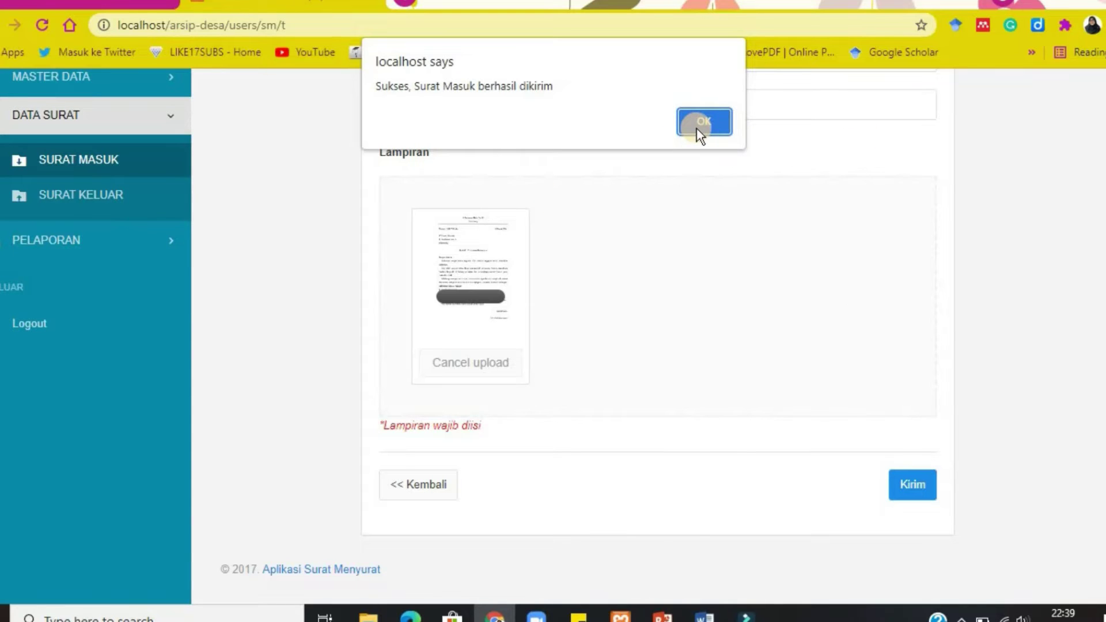
click(710, 121)
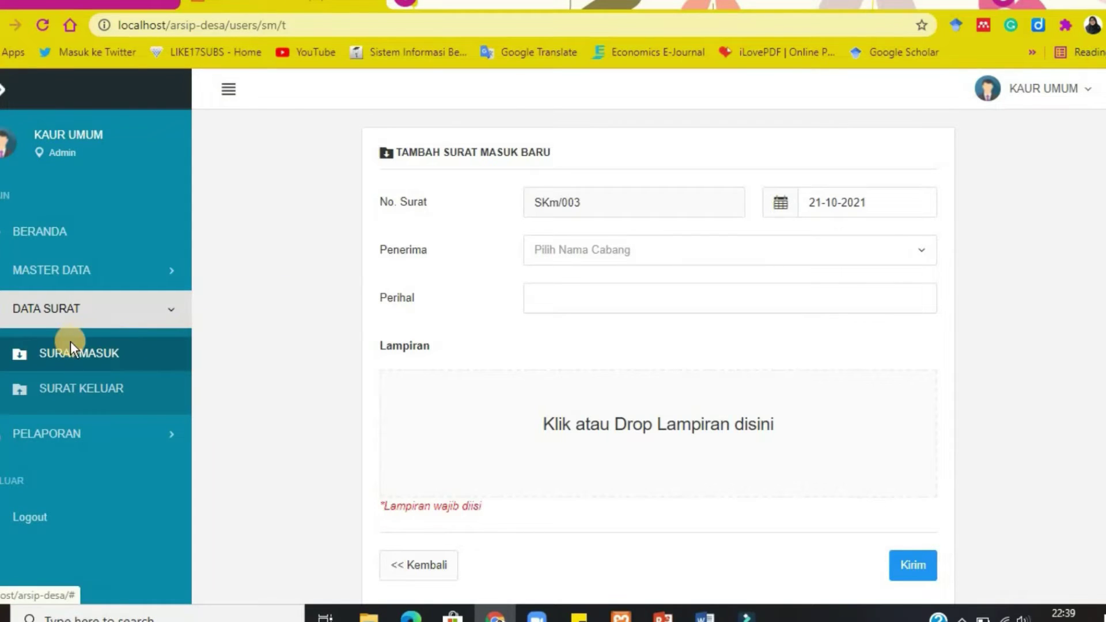
Return to the Surat Masuk list and confirm SKm/002 appears as not yet read.
click(69, 359)
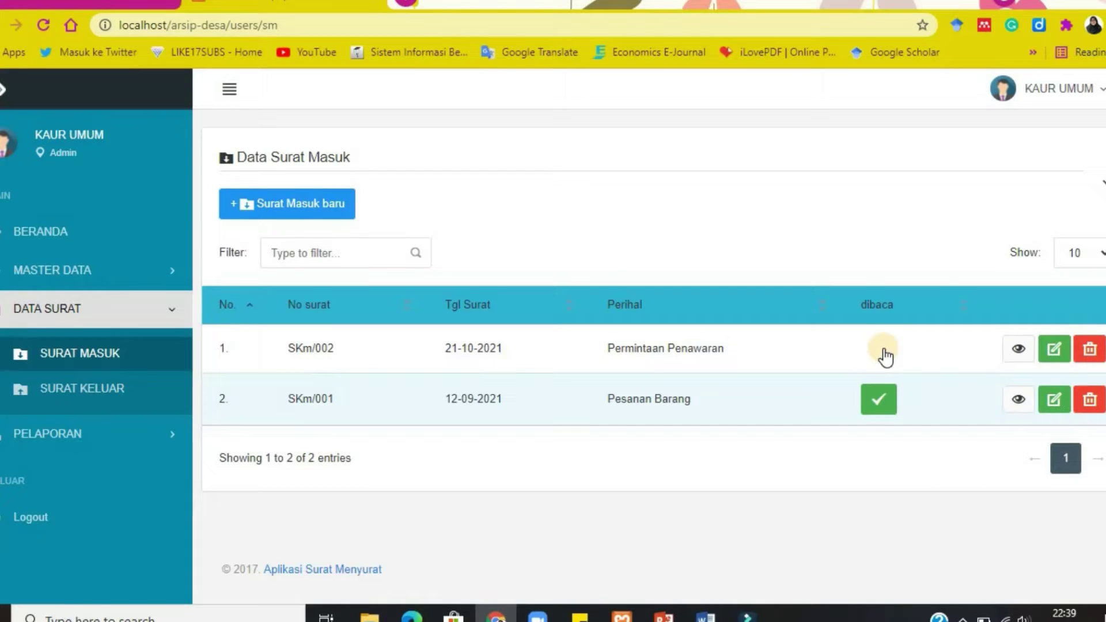
click(1049, 99)
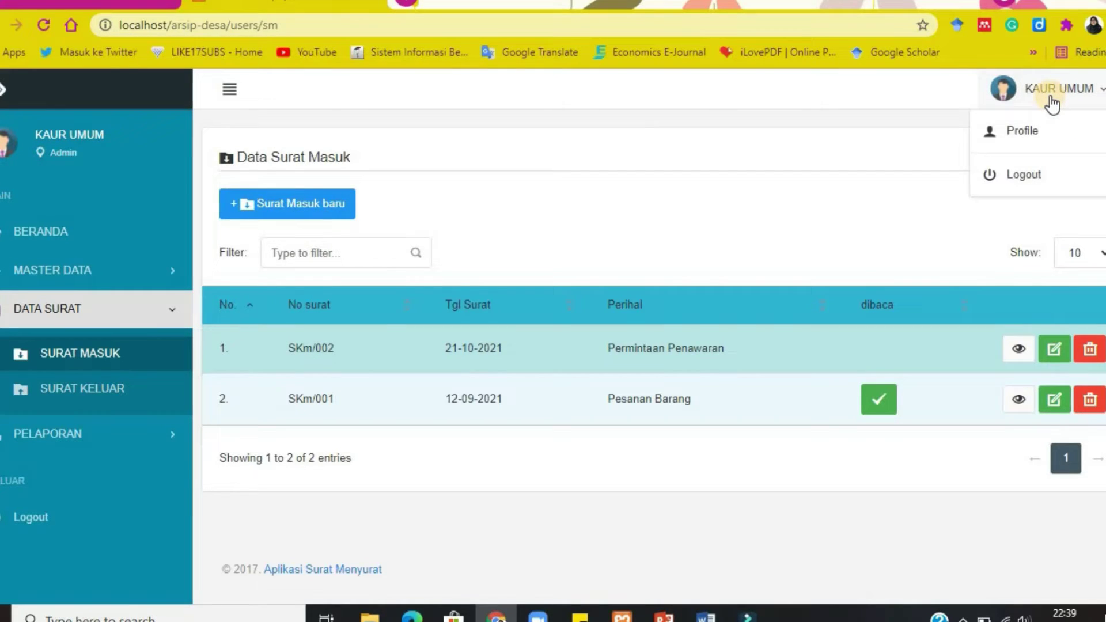
Log out of Kaur Umum and check the Sekdes credentials in the presentation.
click(1006, 176)
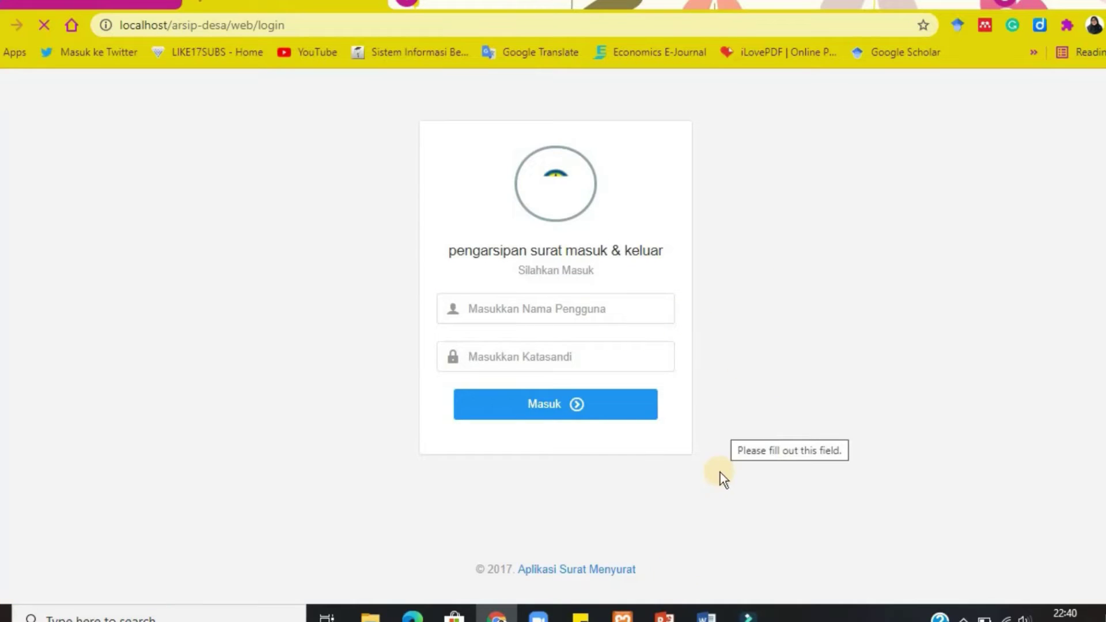
click(658, 616)
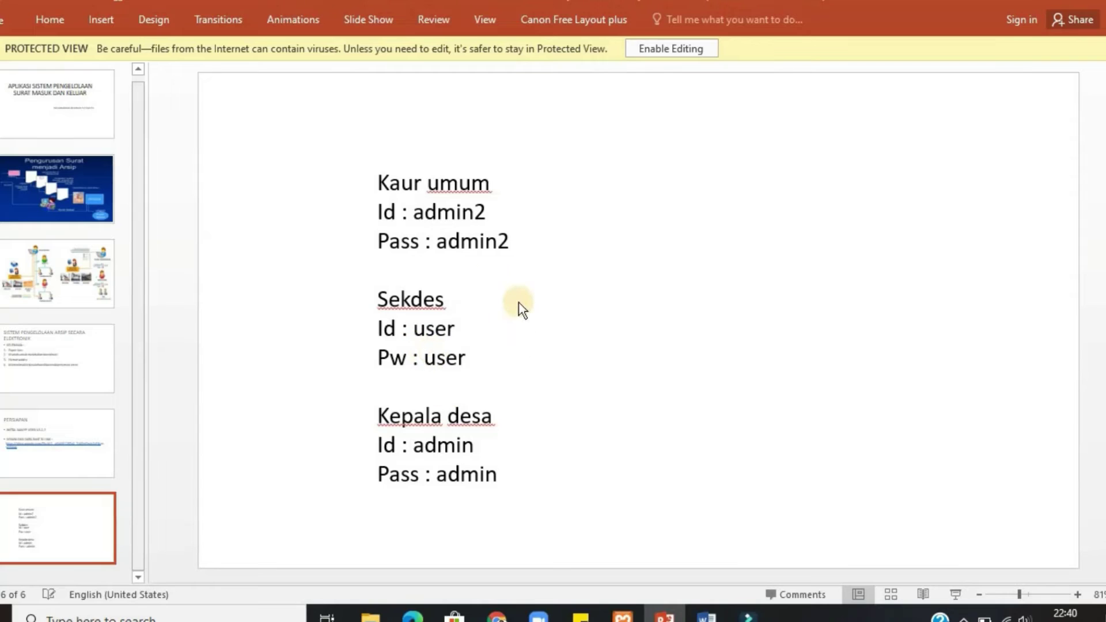
click(496, 615)
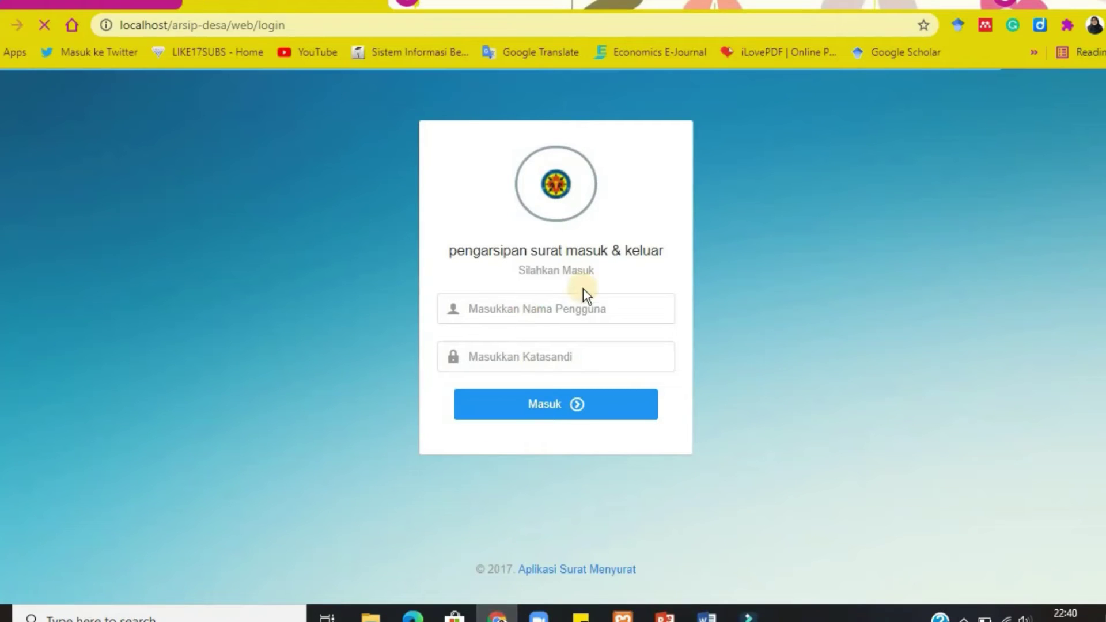
click(543, 308)
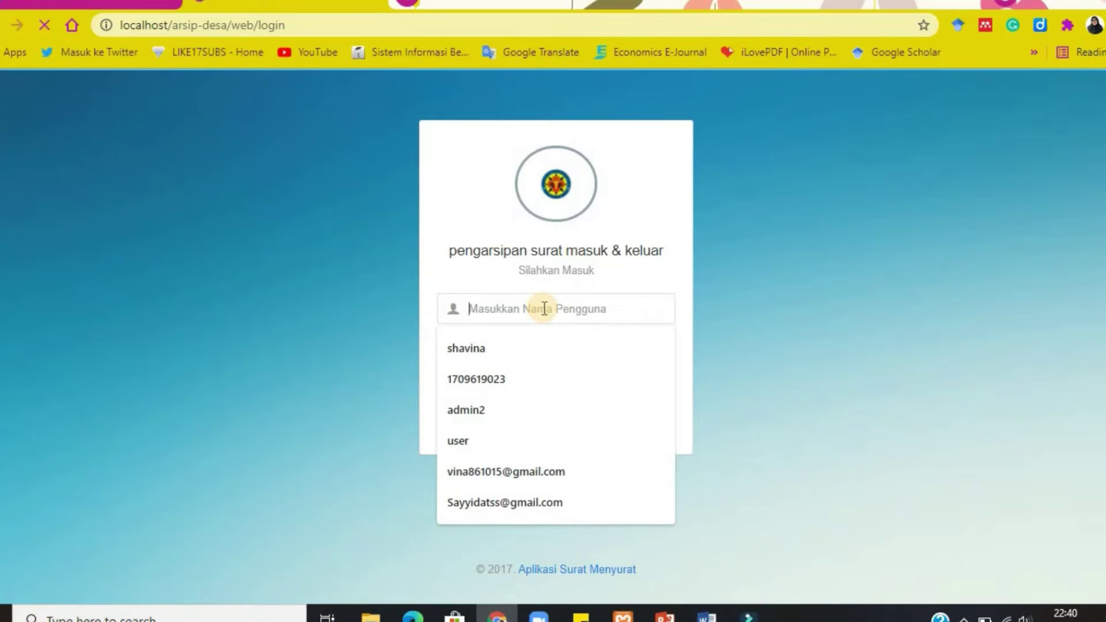
Sign in as Sekretaris Desa, dismiss Chrome's password popups, and expand Data Surat.
text(user)
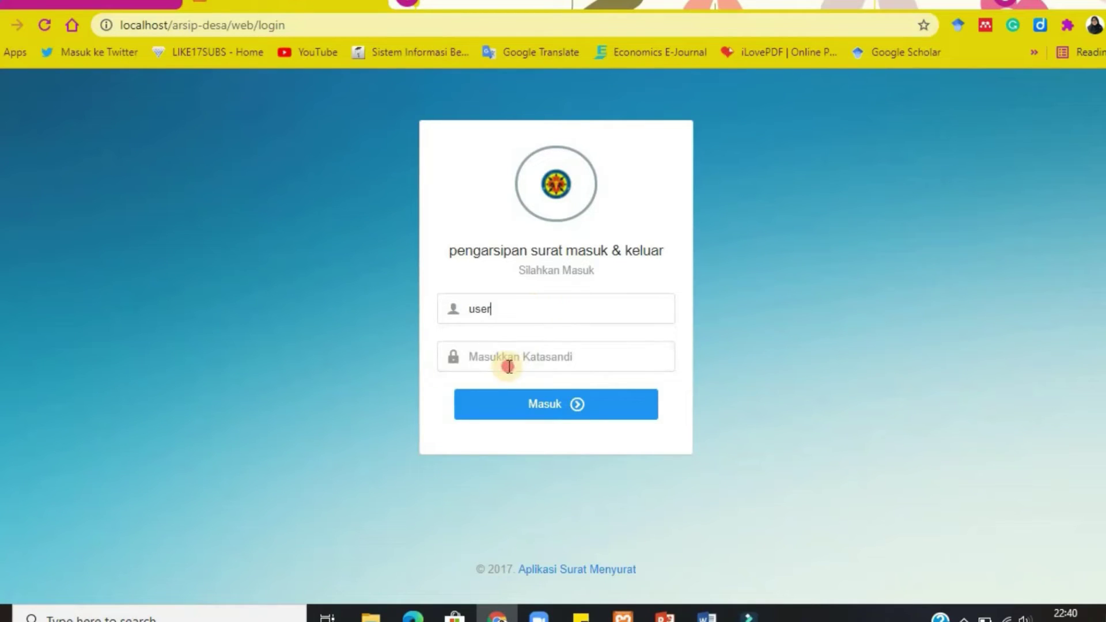
click(508, 370)
text(user)
key(Return)
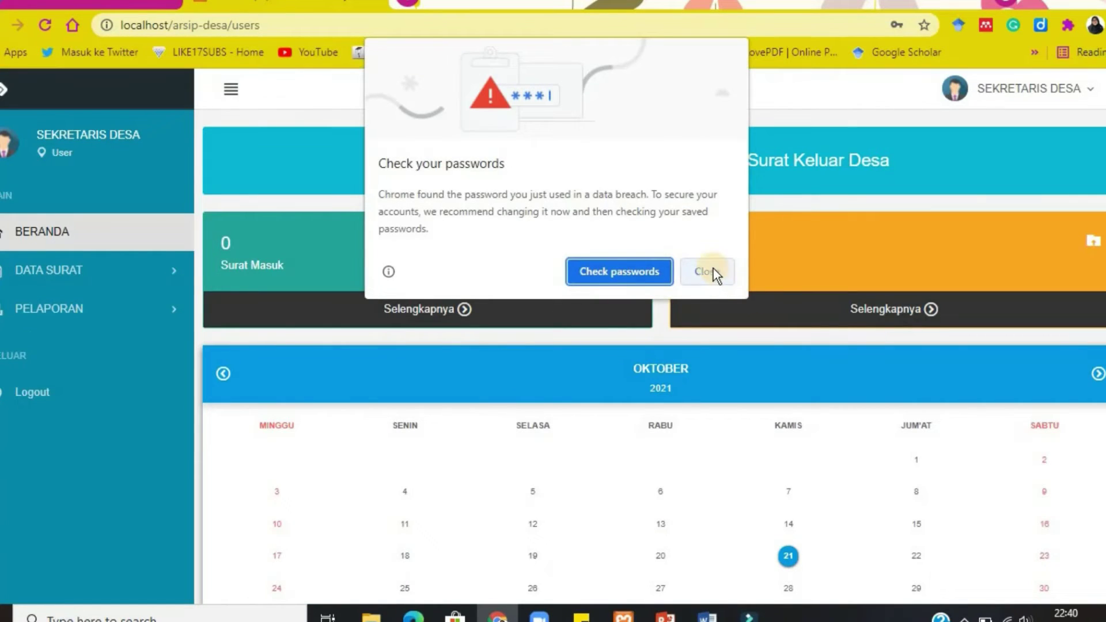
click(712, 269)
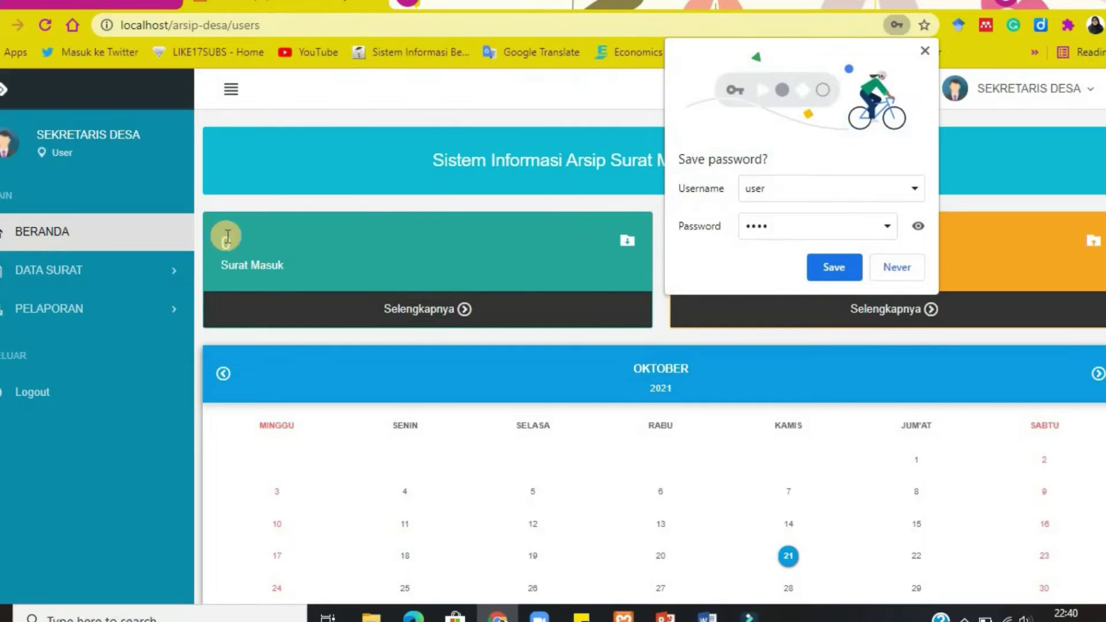
click(900, 266)
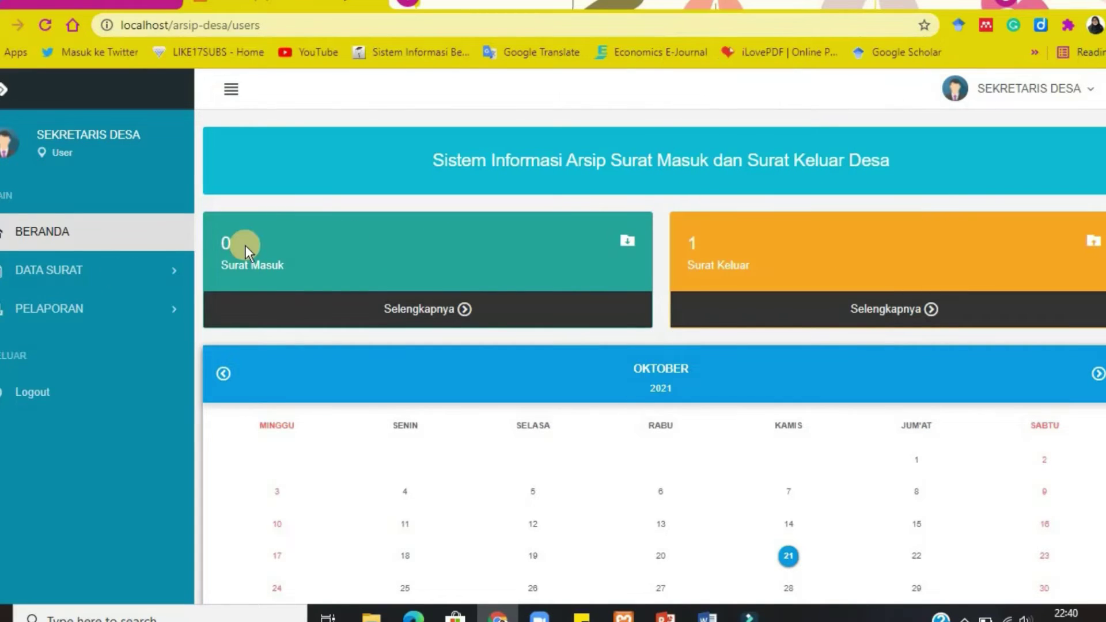
click(75, 273)
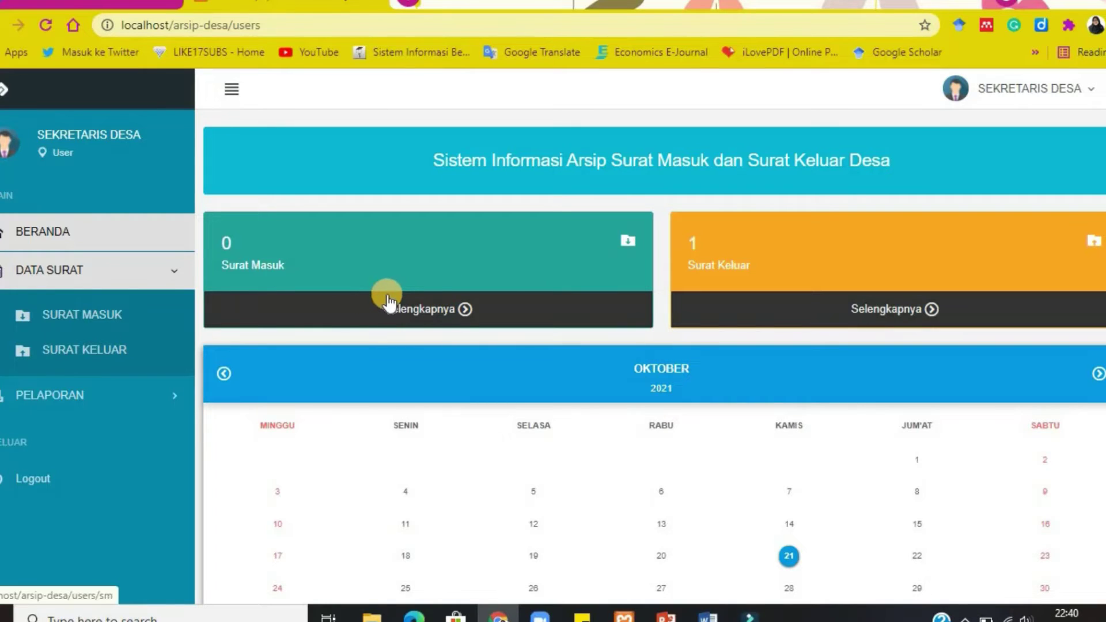
Open SKm/002's details from the Surat Masuk list and view its attached image.
click(106, 320)
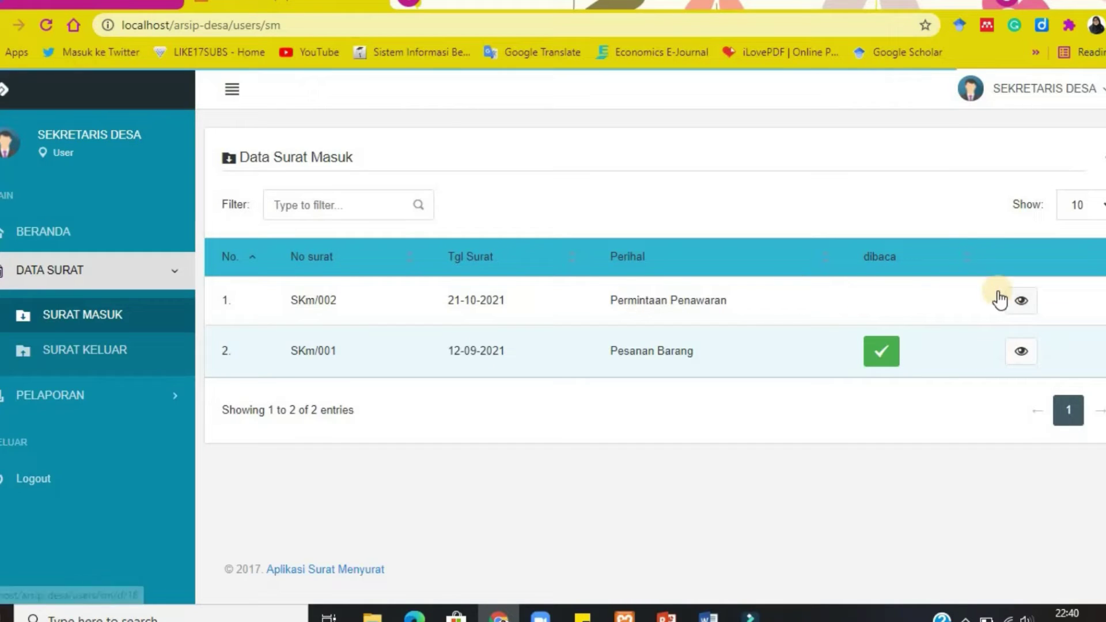
click(1019, 313)
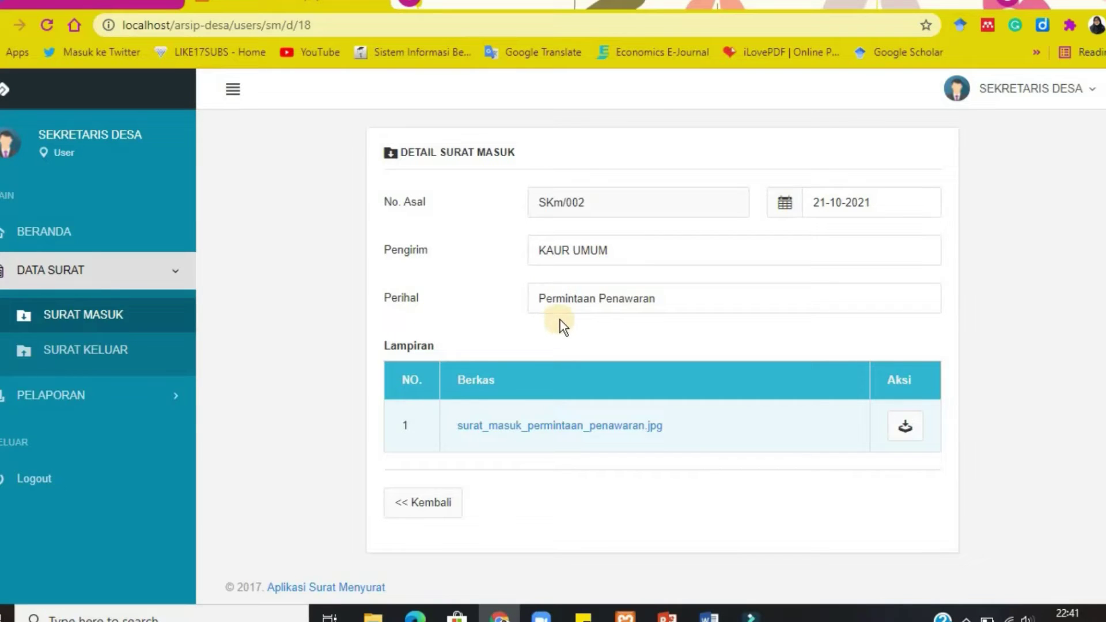
click(914, 427)
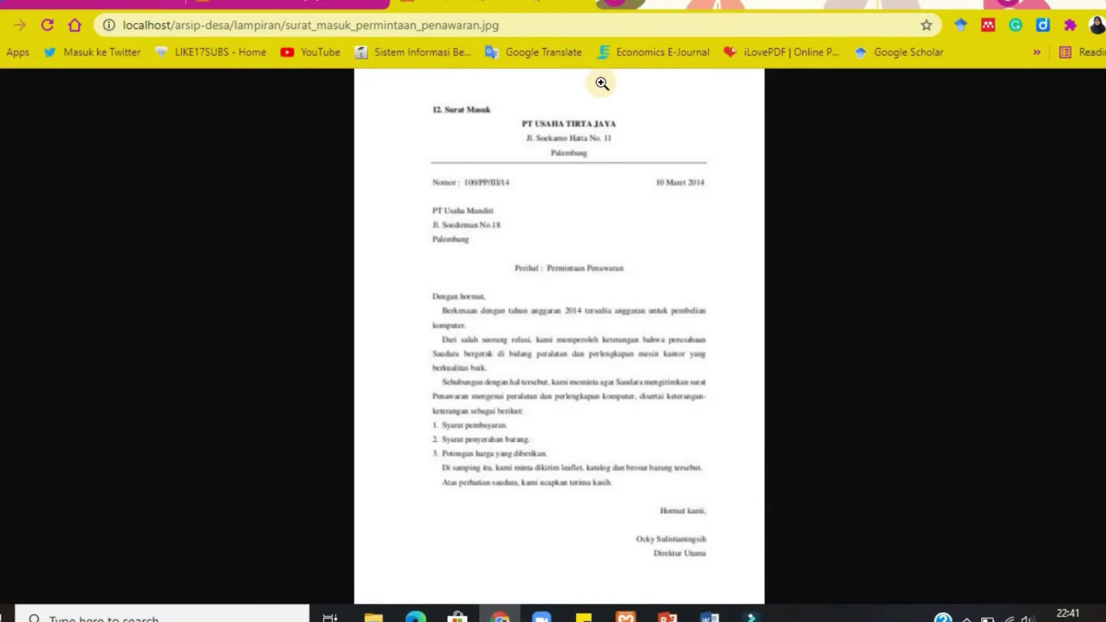
click(585, 5)
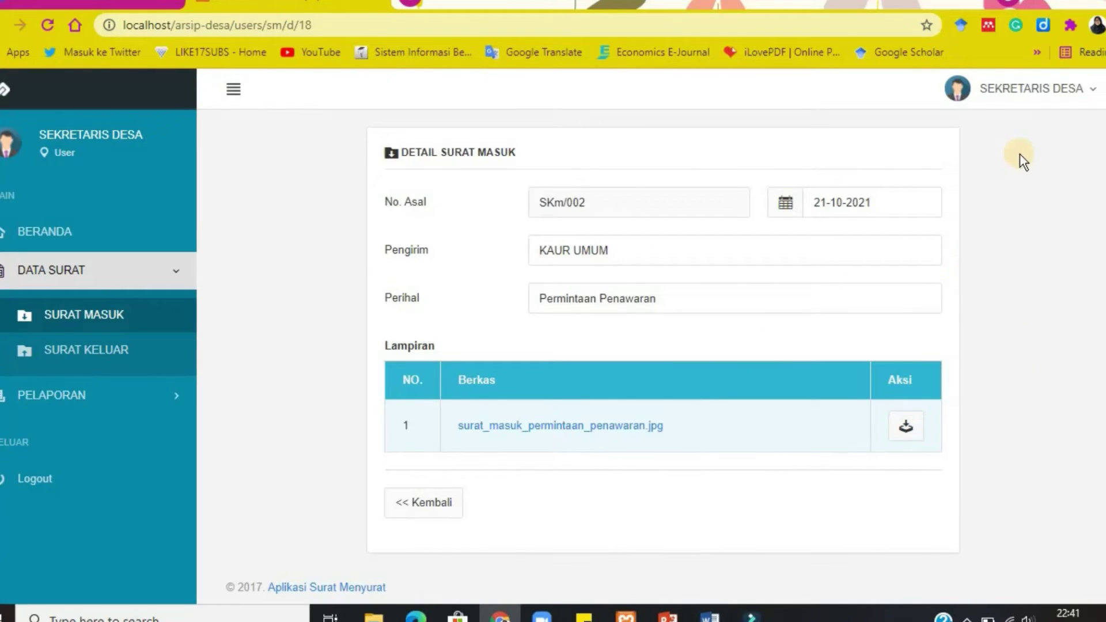
click(1027, 95)
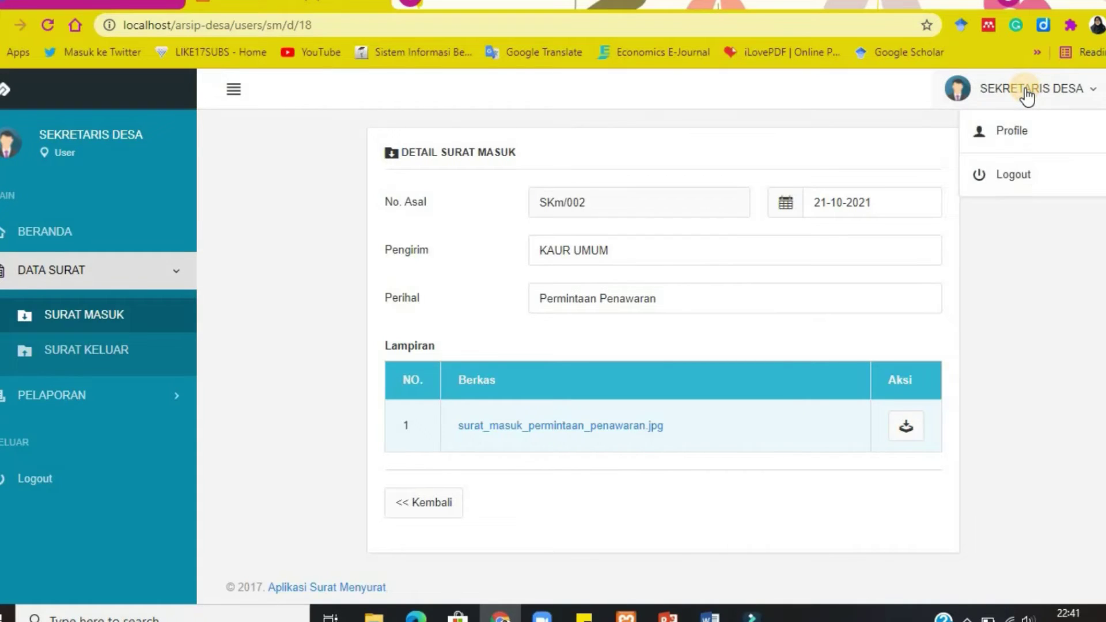
Log out of the Sekretaris Desa account and check the login accounts listed in PowerPoint.
click(1040, 178)
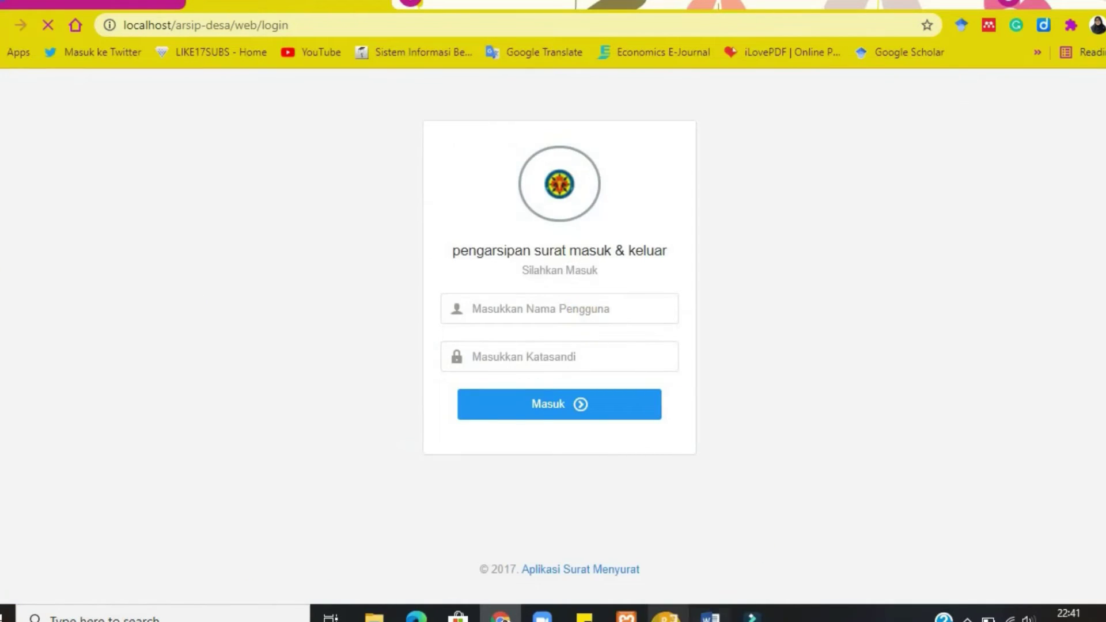
key(alt+Tab)
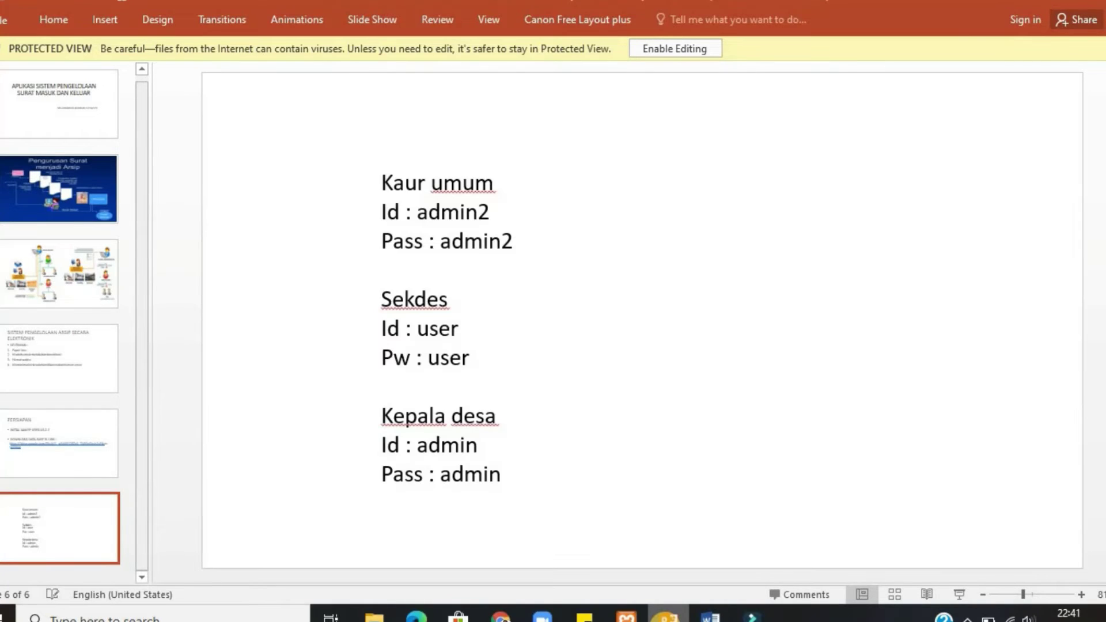
key(alt+Tab)
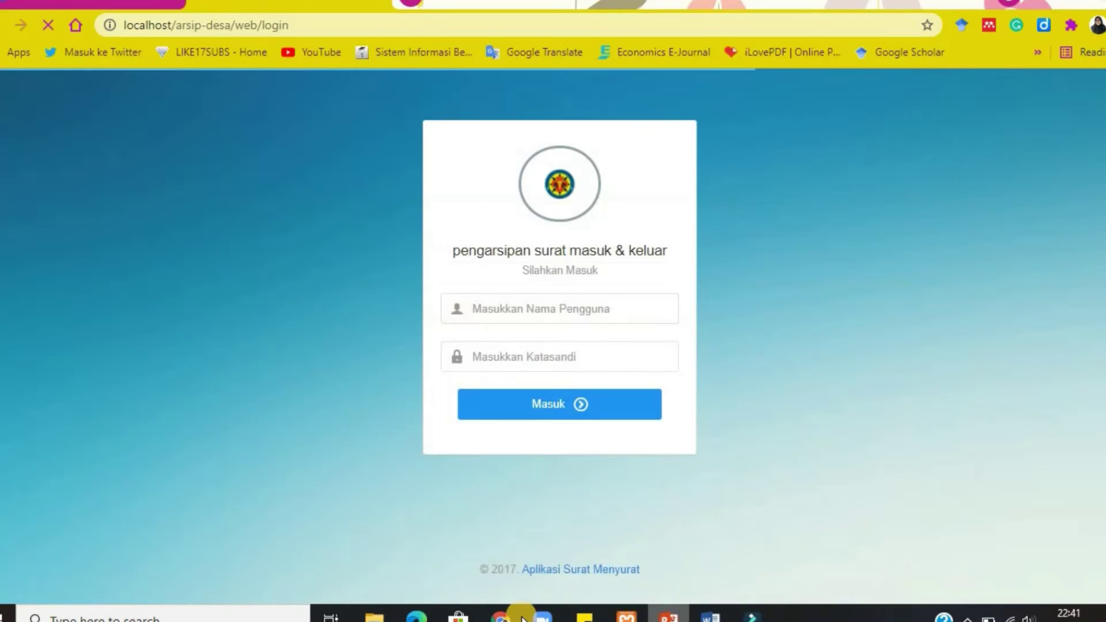
Sign in as Kepala Desa with the admin account username and password.
click(561, 304)
text(admin)
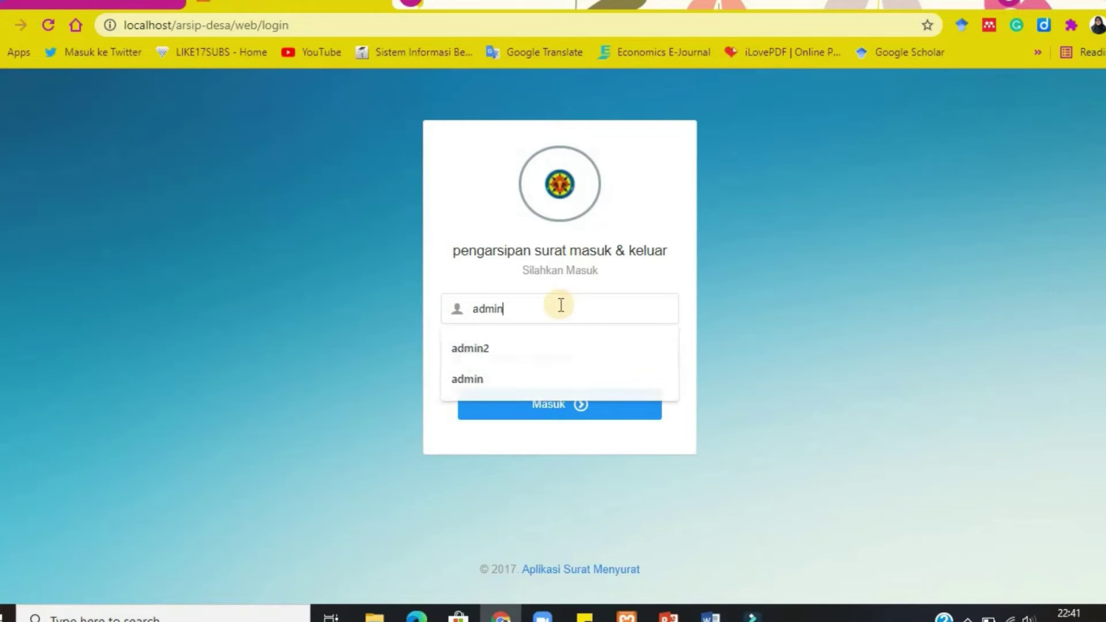
click(548, 351)
key(Return)
text(admin)
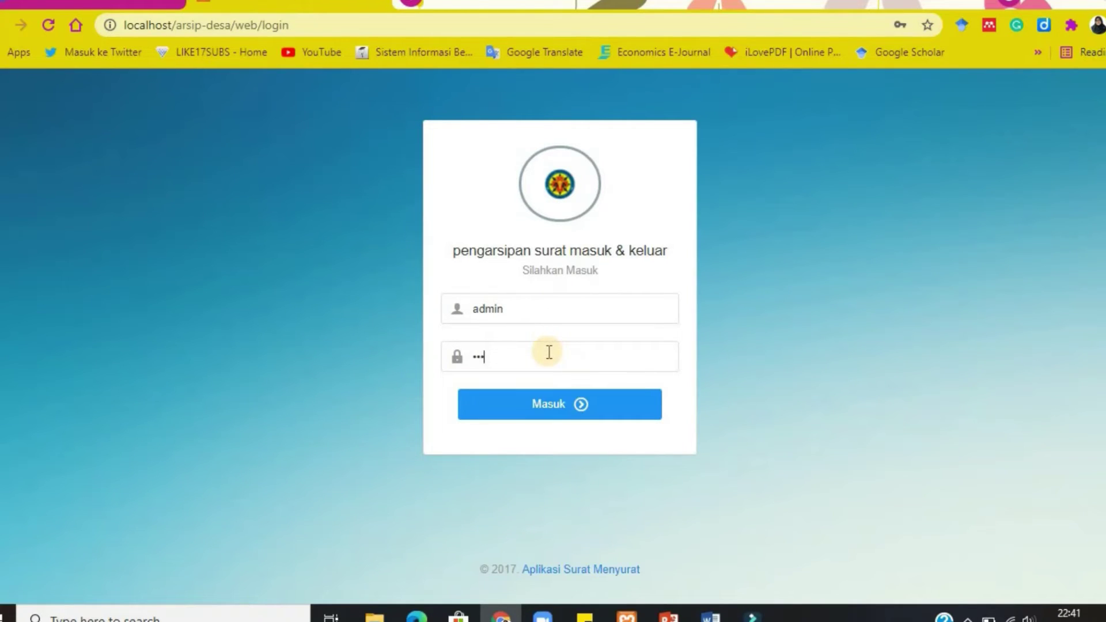
key(Return)
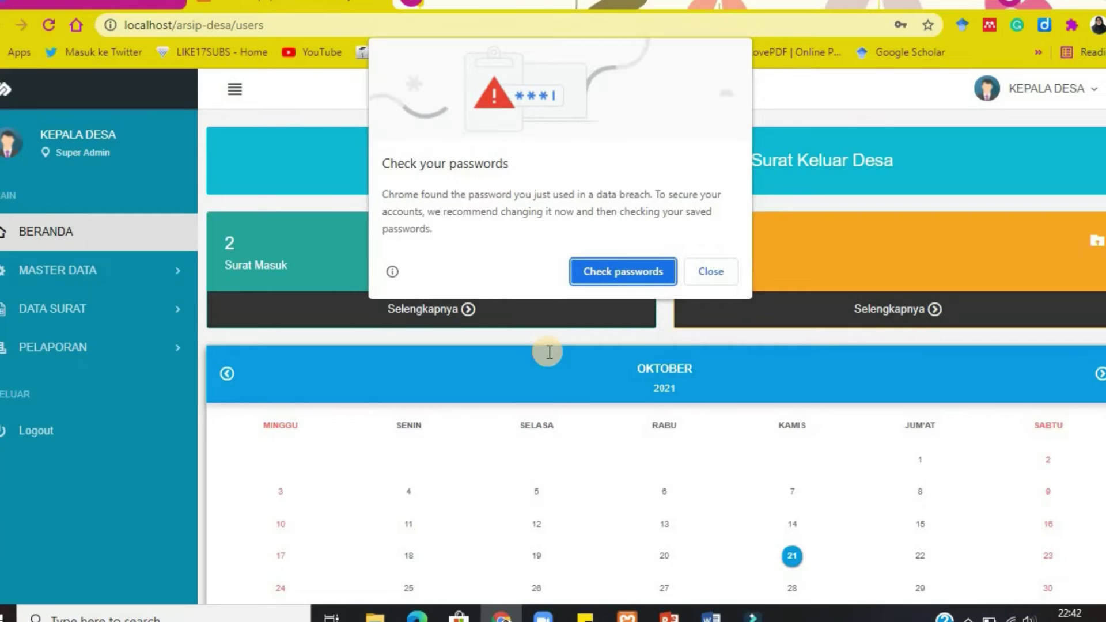
Dismiss Chrome's breach warning, decline saving the password, and expand DATA SURAT.
click(702, 278)
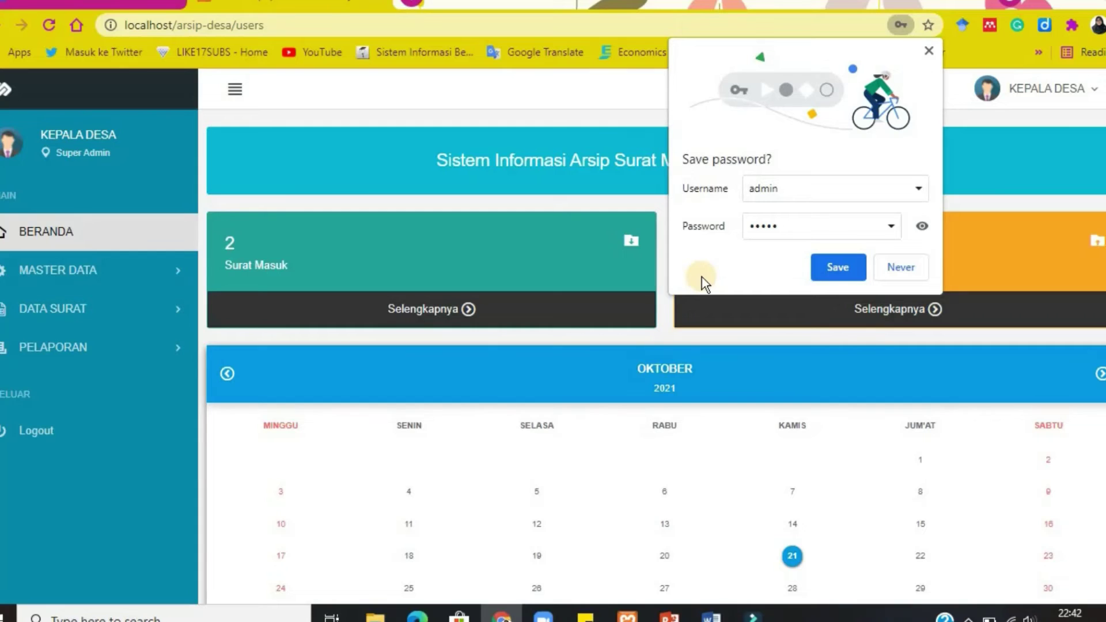
click(901, 268)
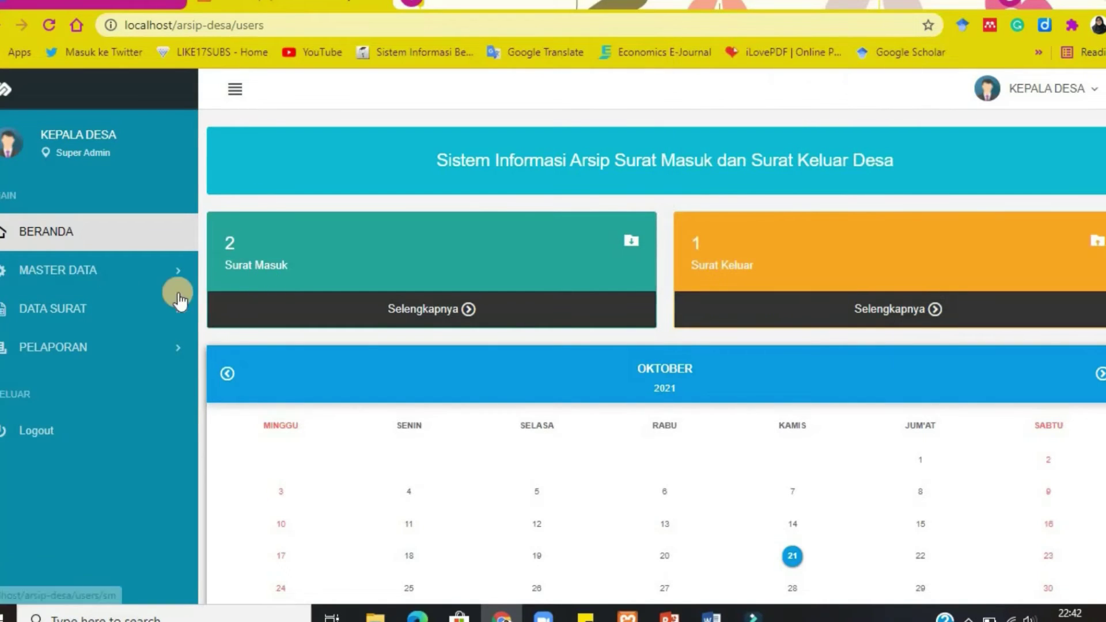
click(125, 314)
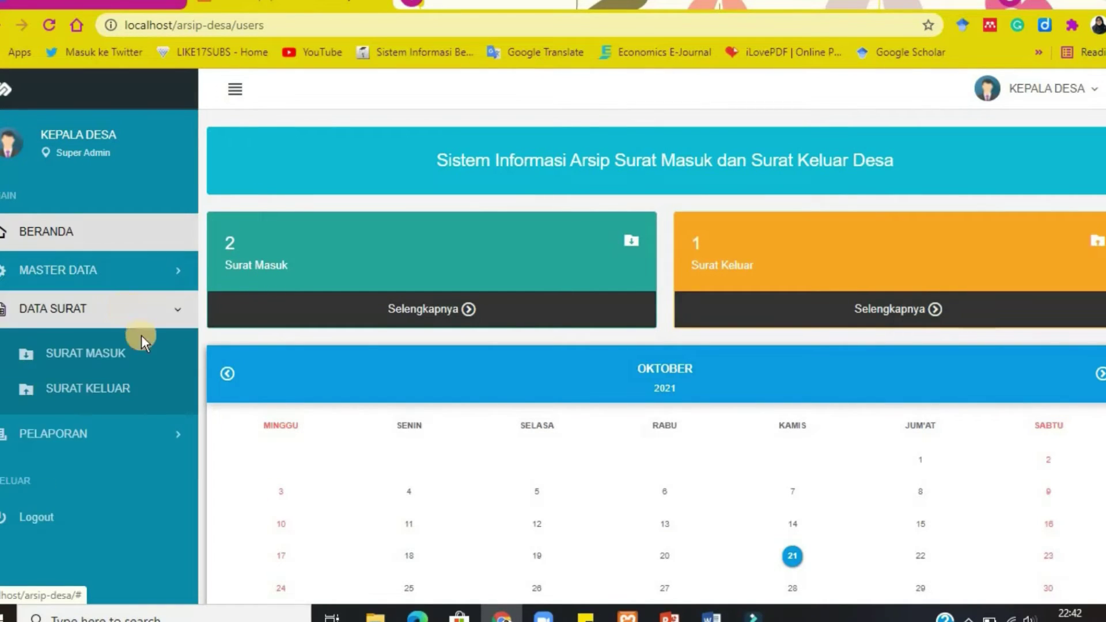
From Surat Masuk, view SKm/002's details and its attached image.
click(124, 360)
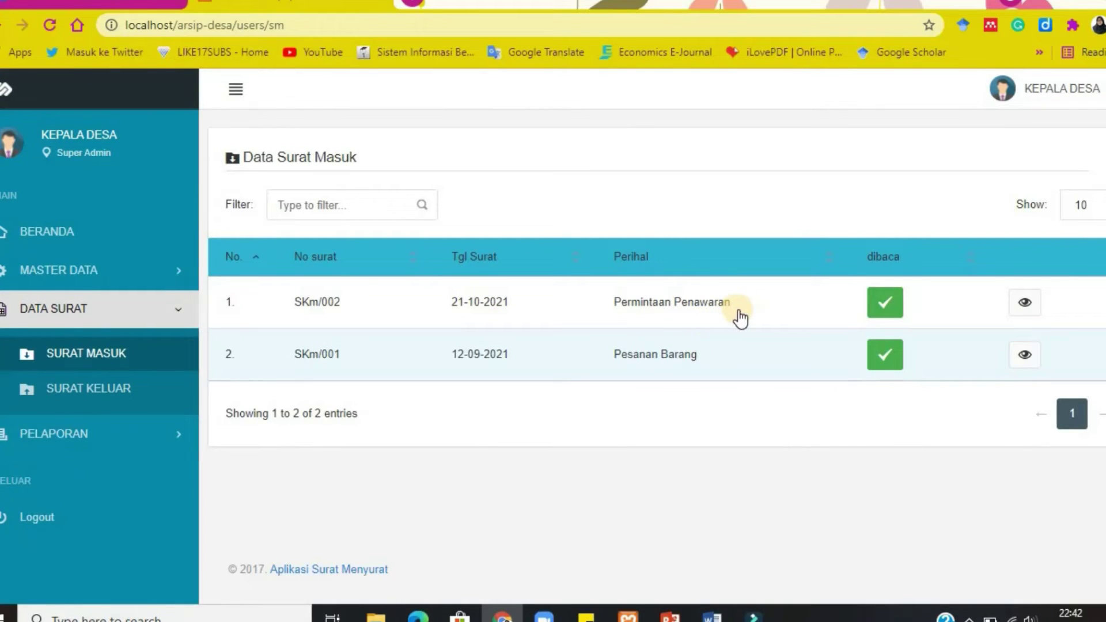
click(1026, 311)
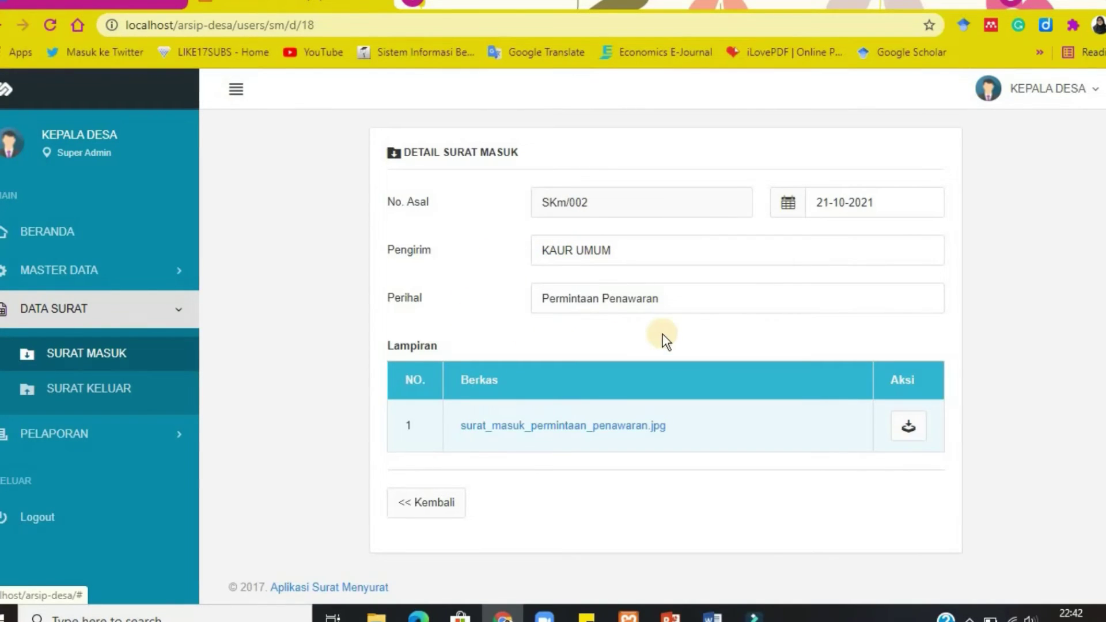
click(907, 427)
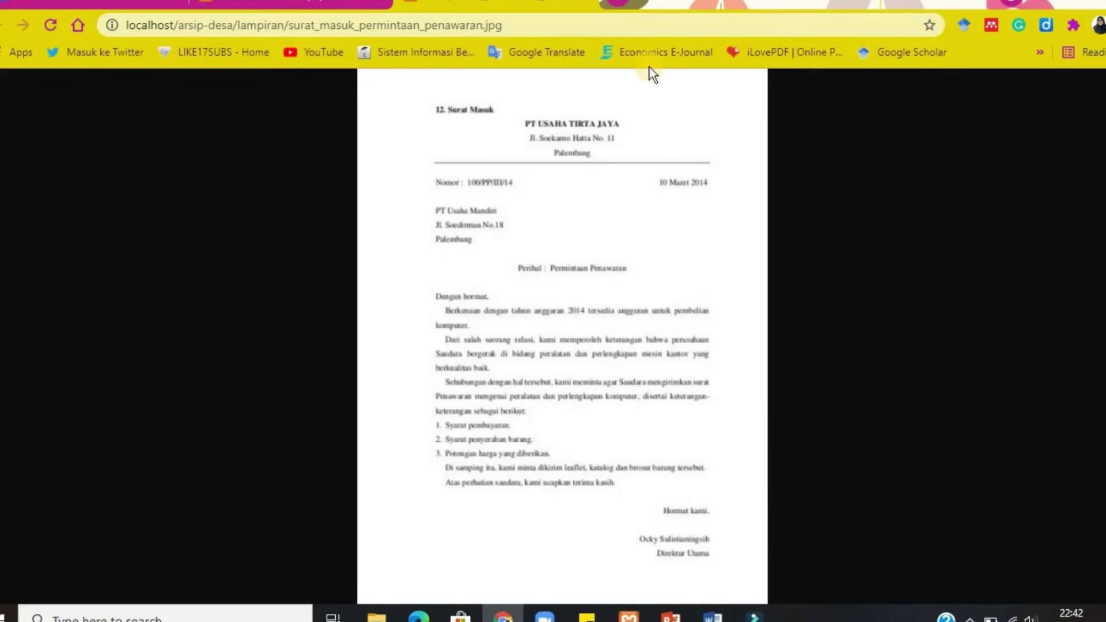
click(591, 6)
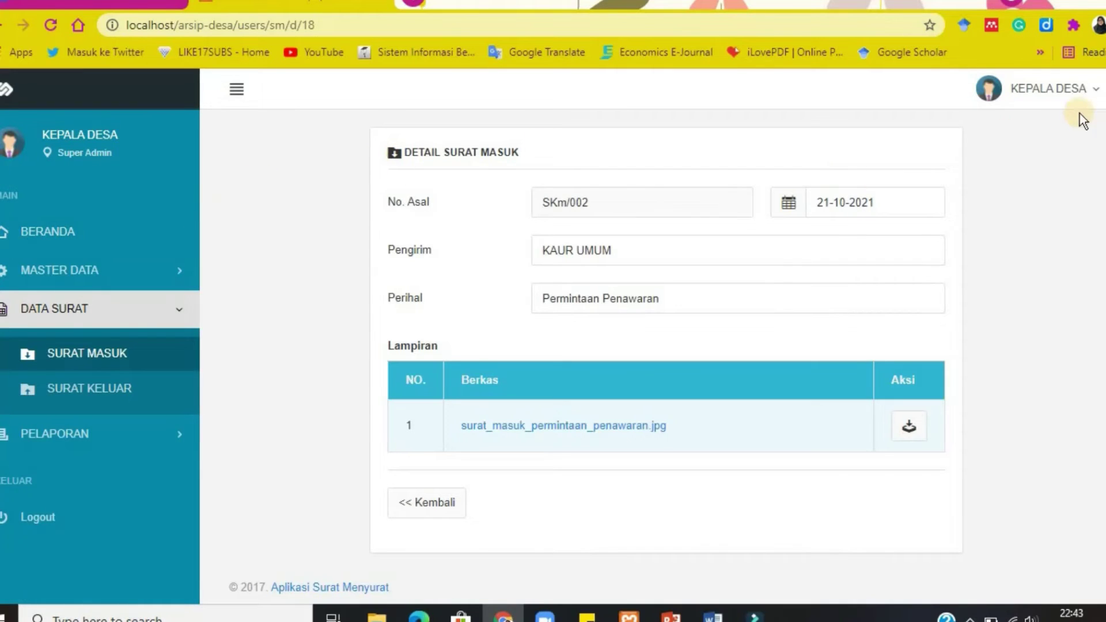
click(1044, 91)
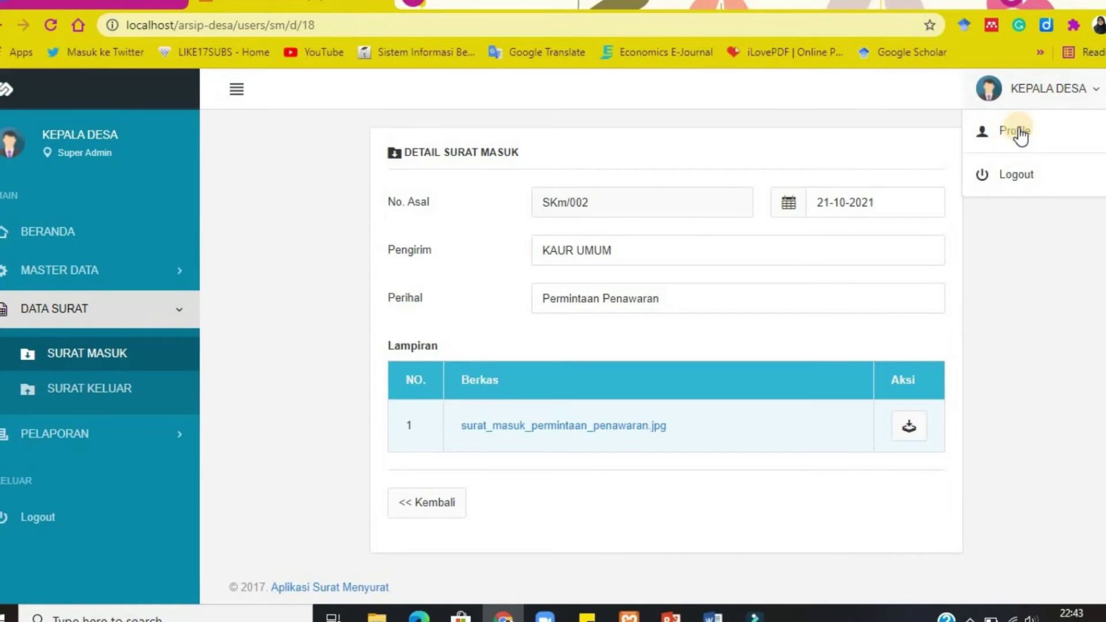
Log out of the Kepala Desa account and check the login accounts in PowerPoint.
click(996, 172)
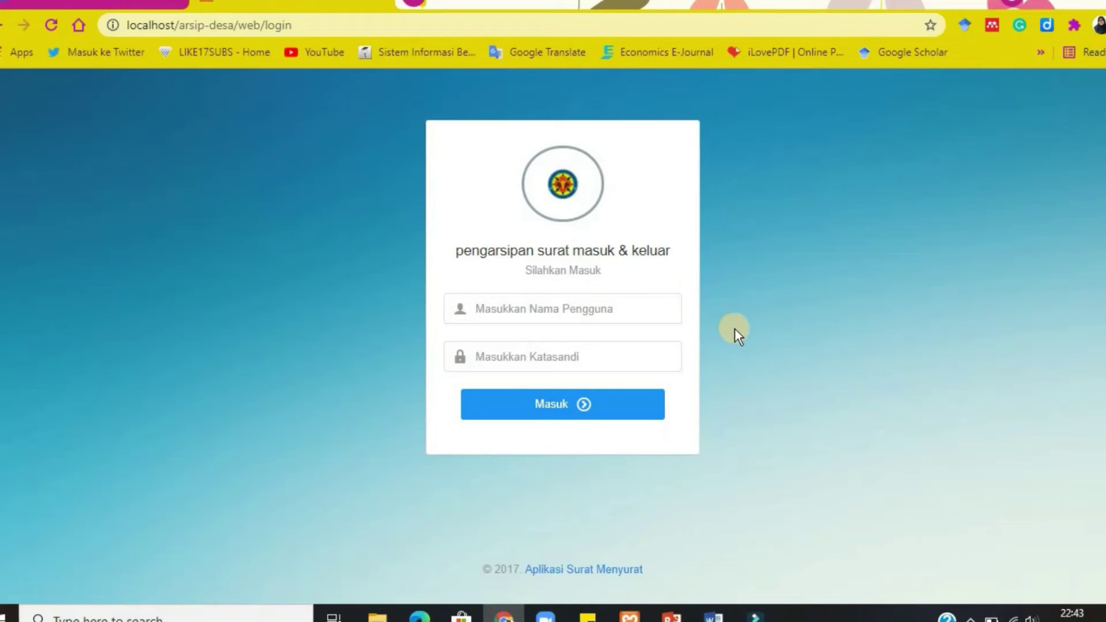
click(670, 615)
click(671, 615)
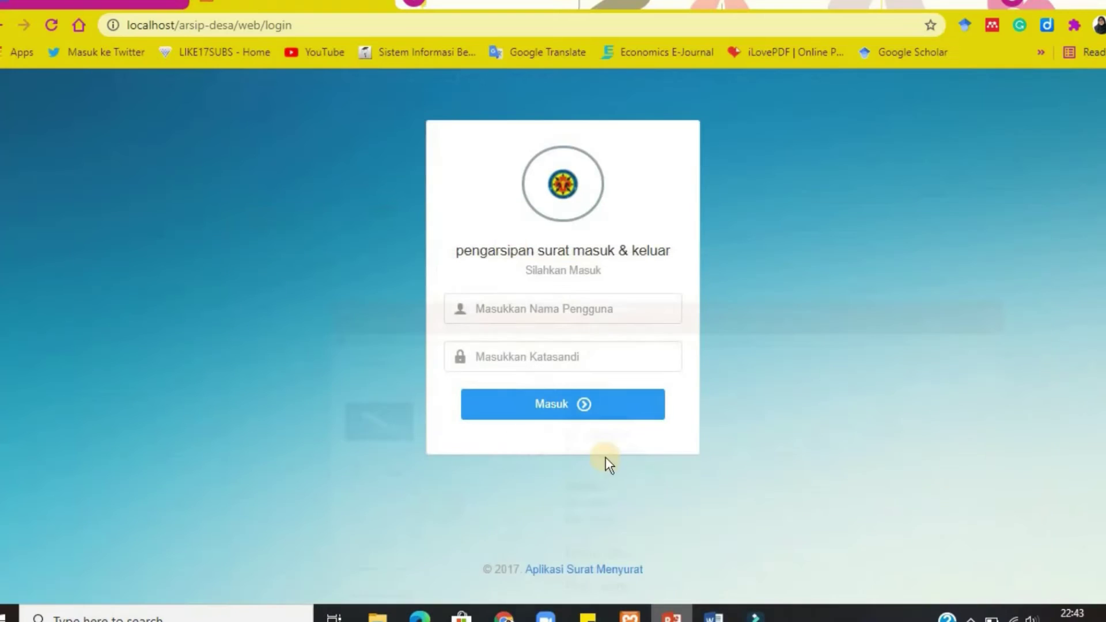
Sign in as Sekretaris Desa with the user account credentials.
click(501, 311)
text(user)
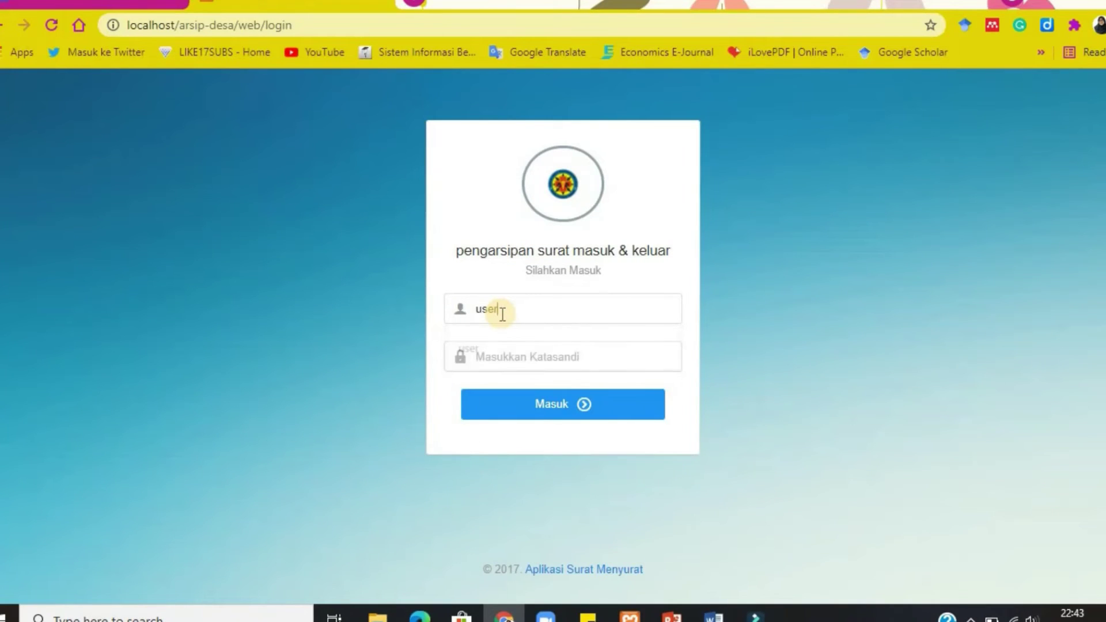
click(500, 351)
text(user)
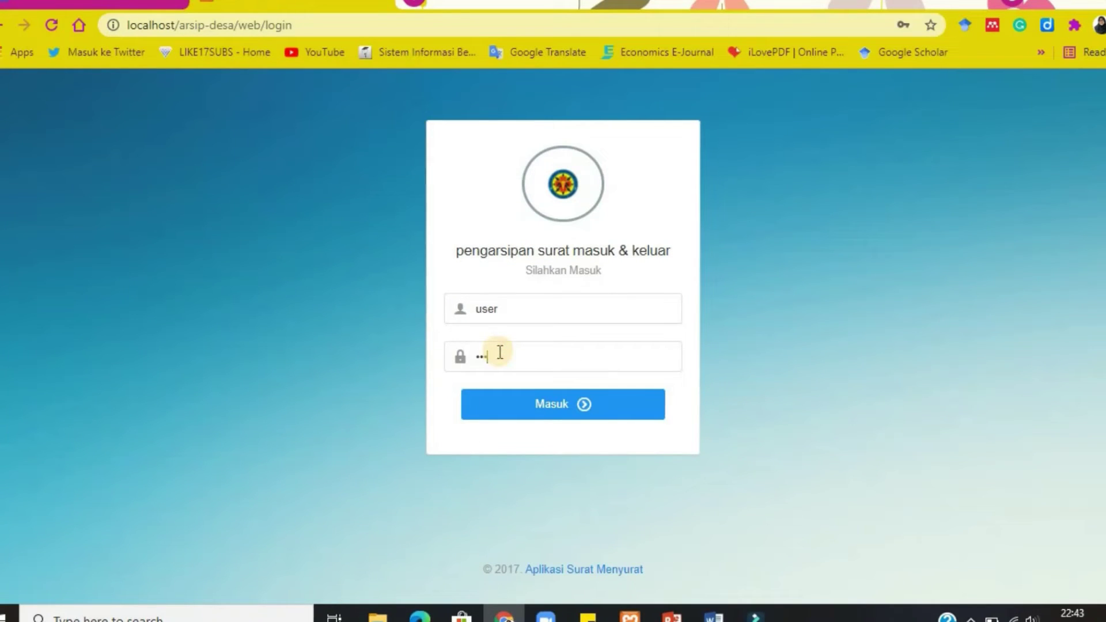
key(Return)
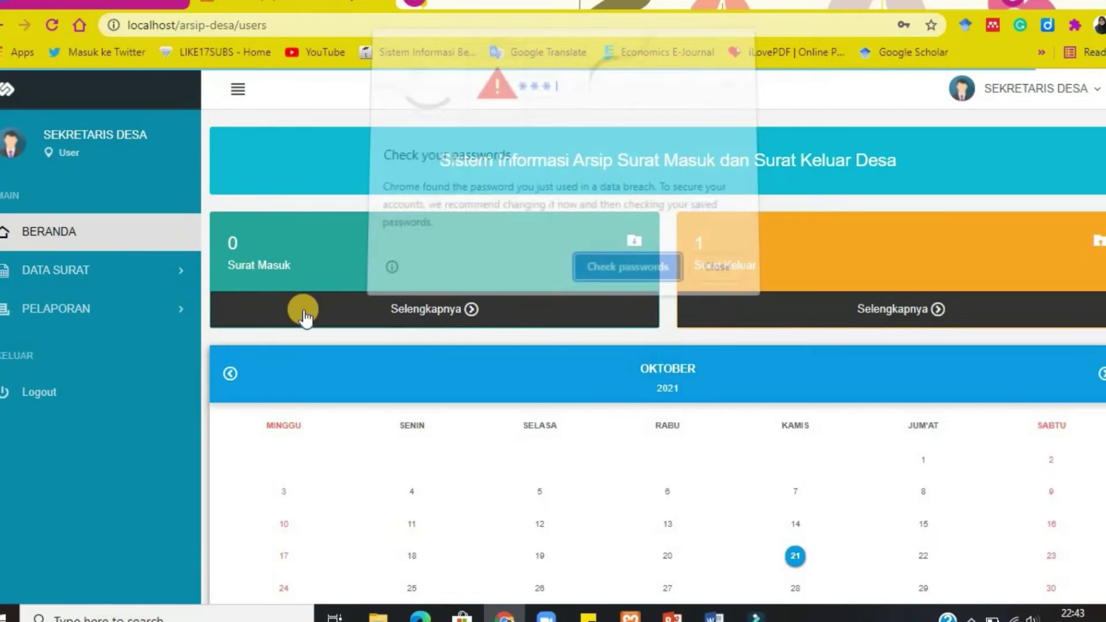
Dismiss Chrome's password prompts and open DATA SURAT > SURAT KELUAR.
click(712, 270)
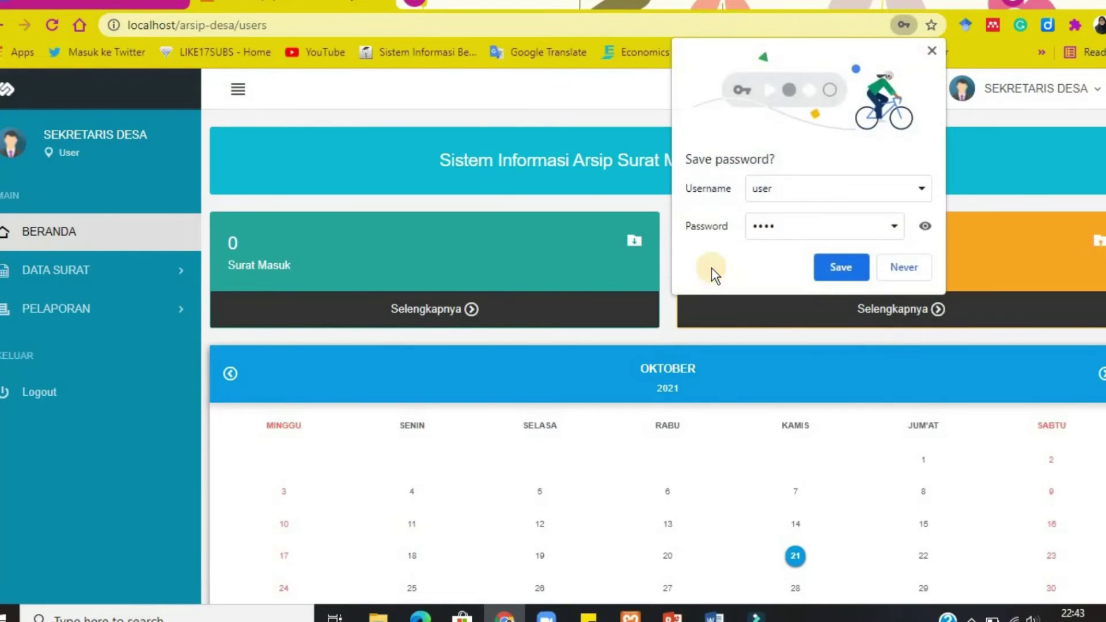
click(917, 269)
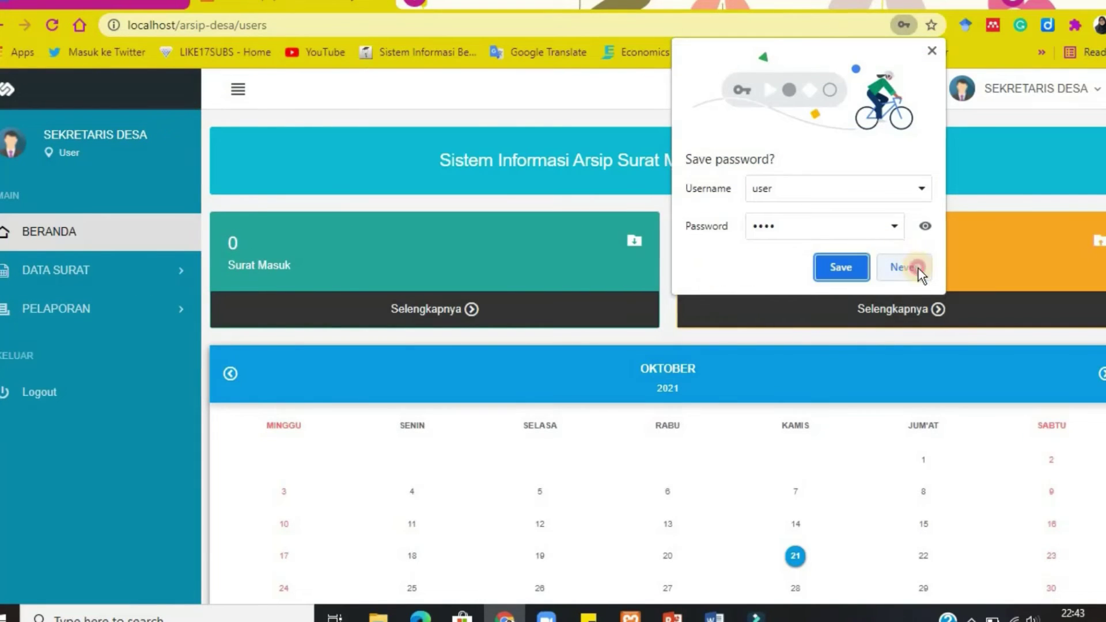
click(180, 271)
click(121, 350)
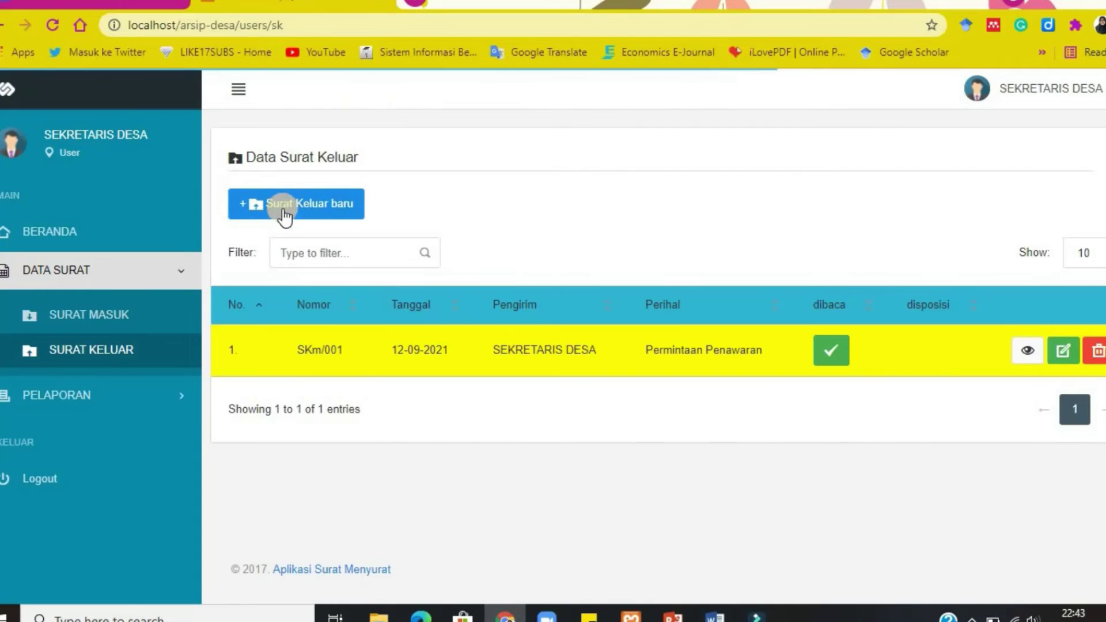
Start new outgoing letter SKm/002 and enter the subject 'Konfirmasi Barang'.
click(322, 209)
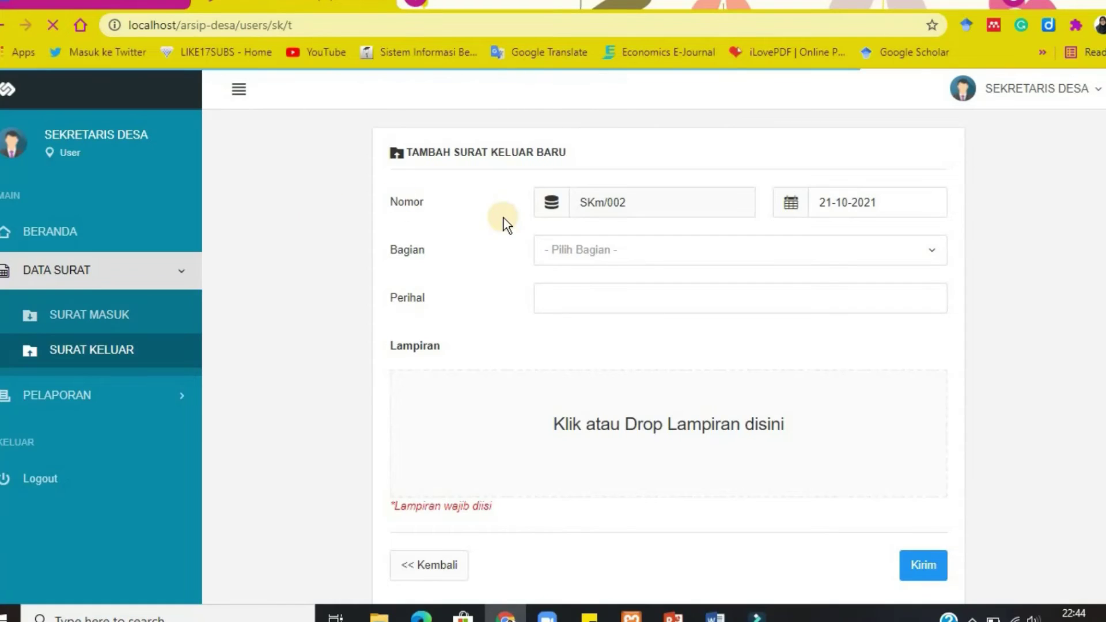
click(581, 297)
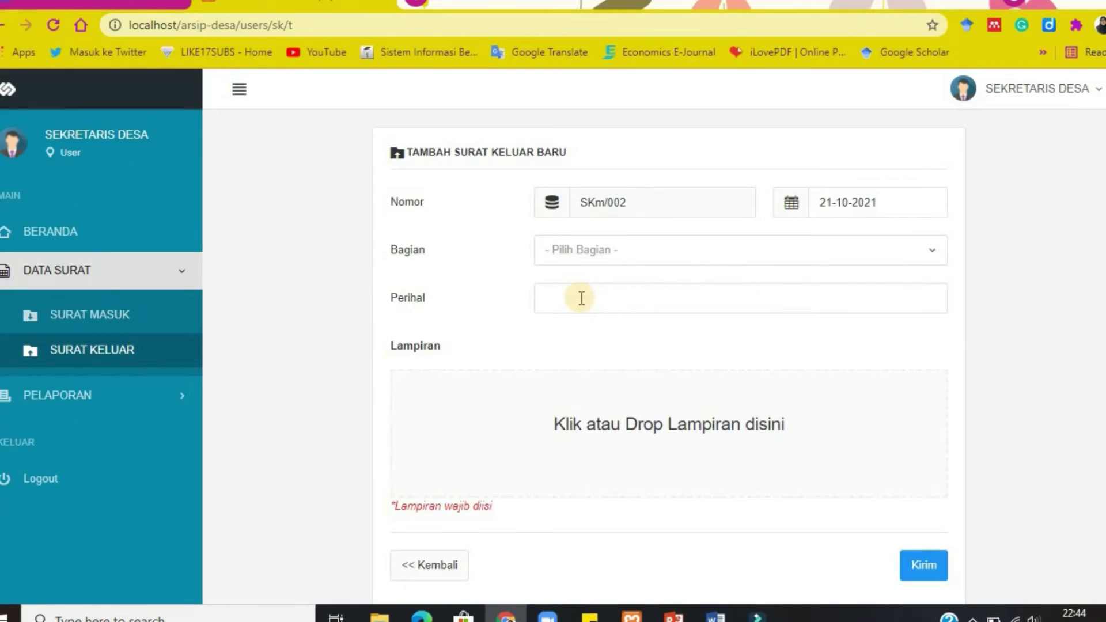
text(Konfi)
text(rmasi Barang)
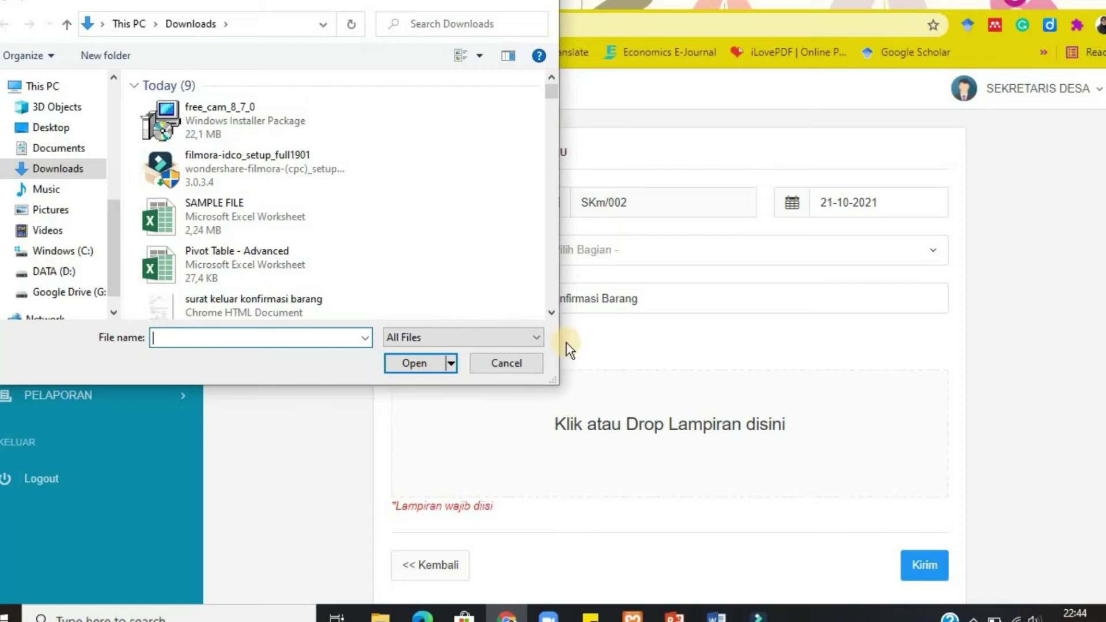
Attach the surat keluar konfirmasi barang file, send SKm/002, and acknowledge the success alert.
click(551, 314)
click(551, 314)
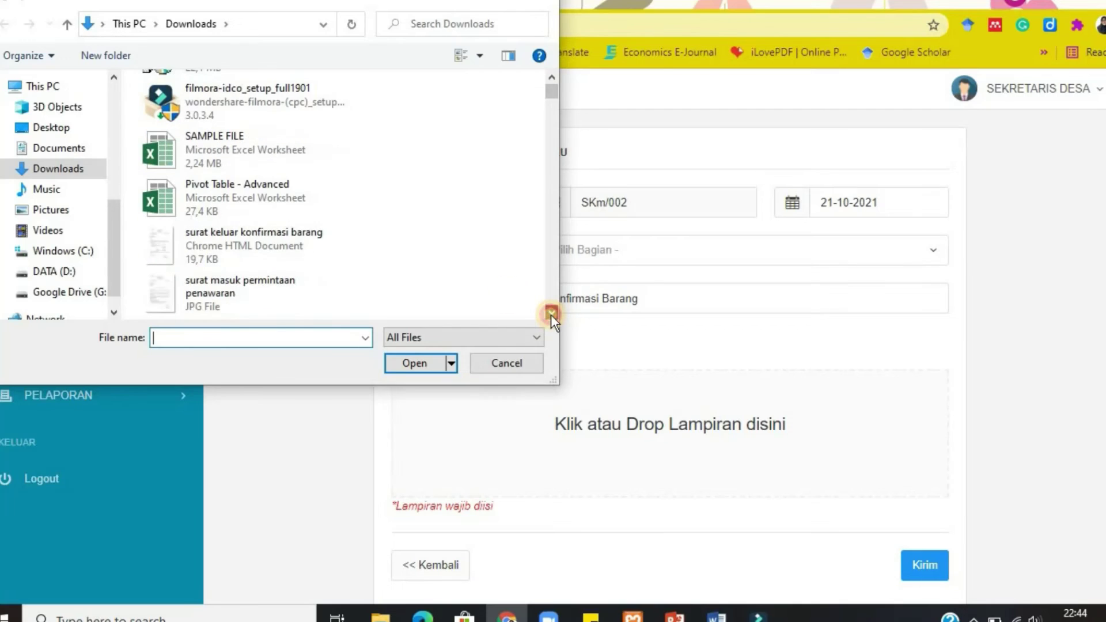
click(245, 236)
click(244, 236)
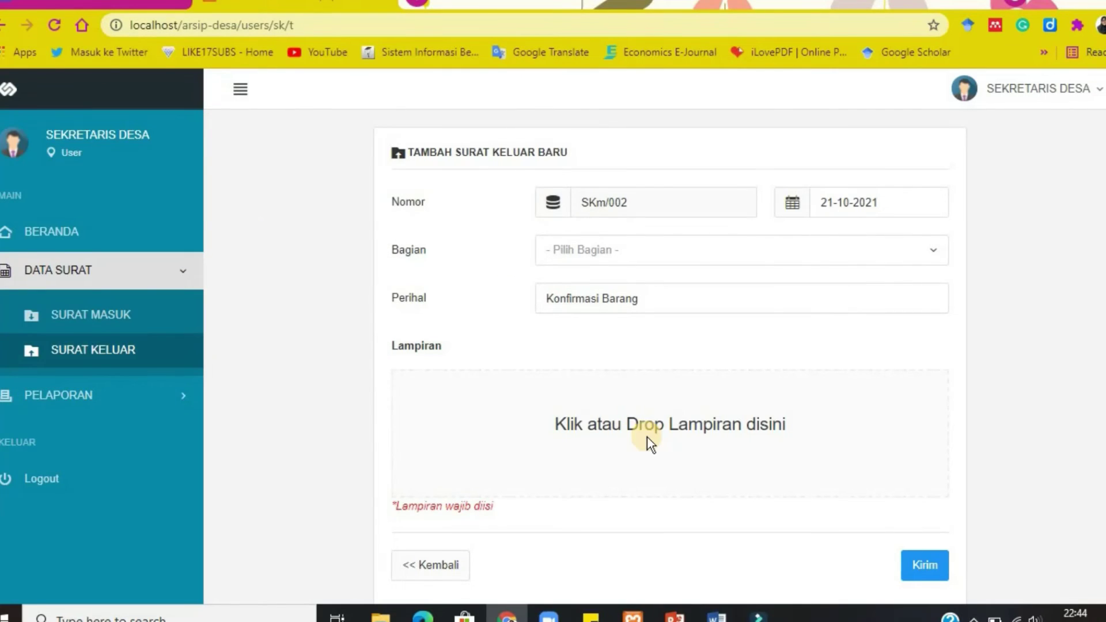
scroll(647, 437, down, 3)
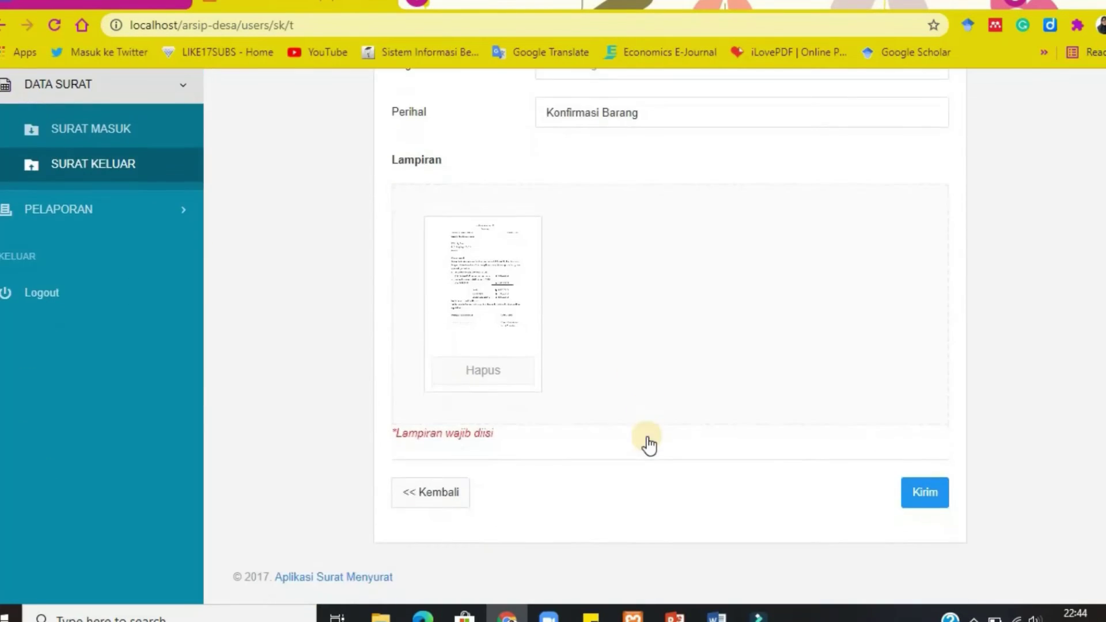
click(930, 505)
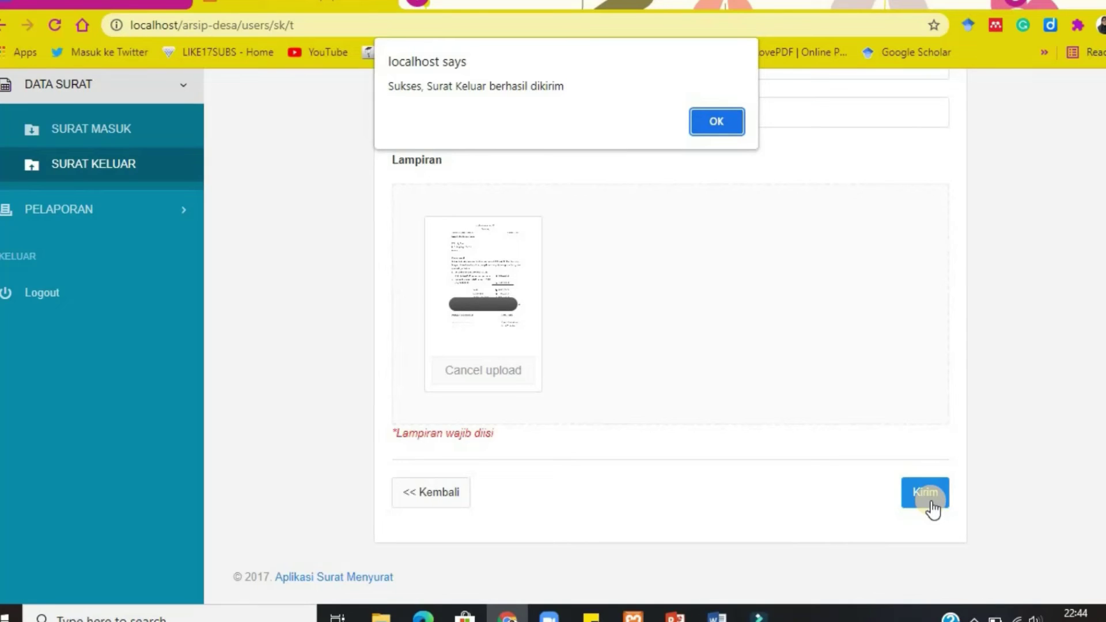
click(716, 121)
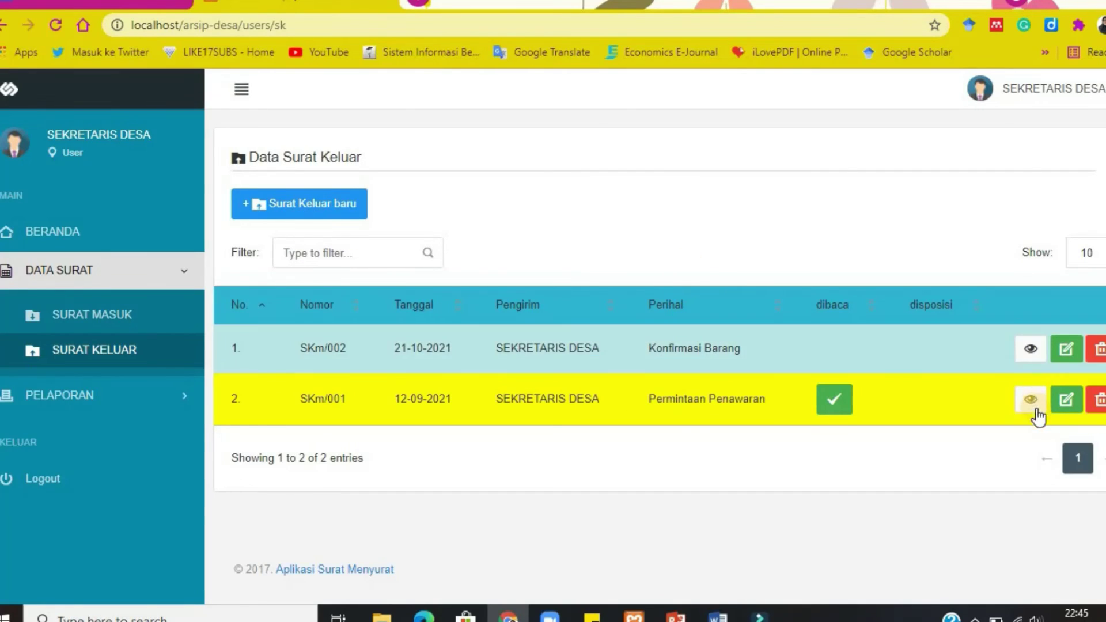
Log out of the secretary account and fill in the saved admin username.
click(1079, 90)
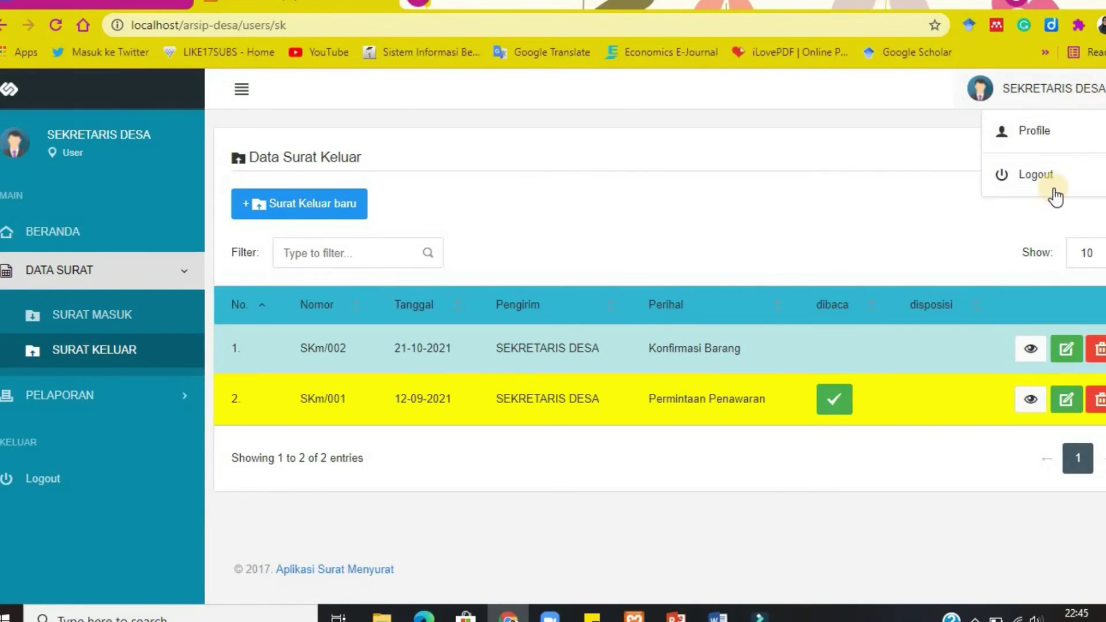
click(1043, 182)
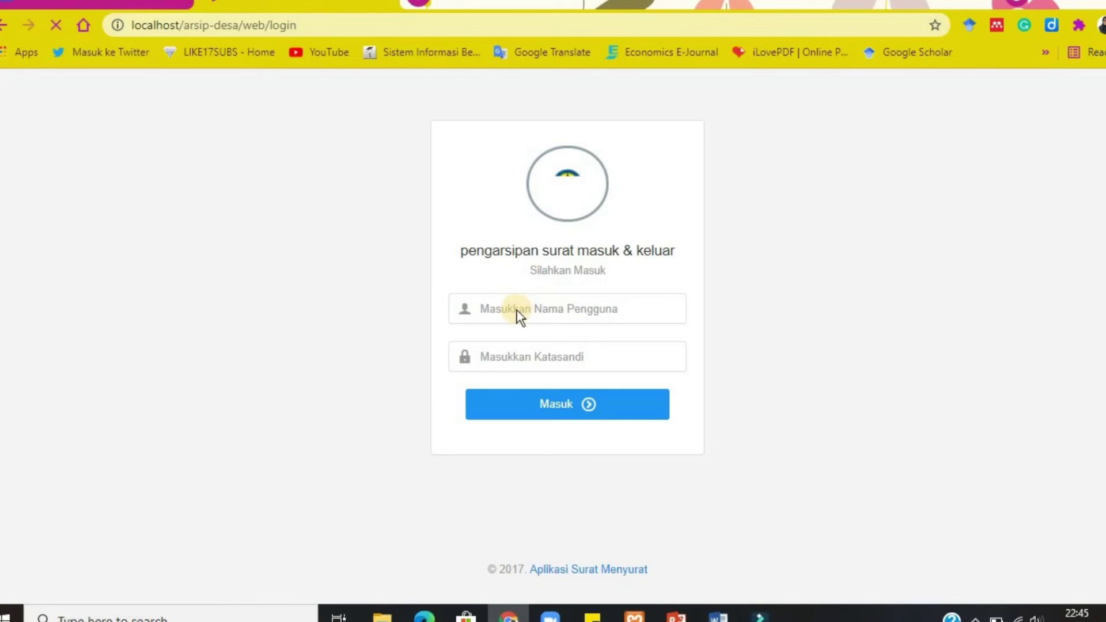
click(518, 310)
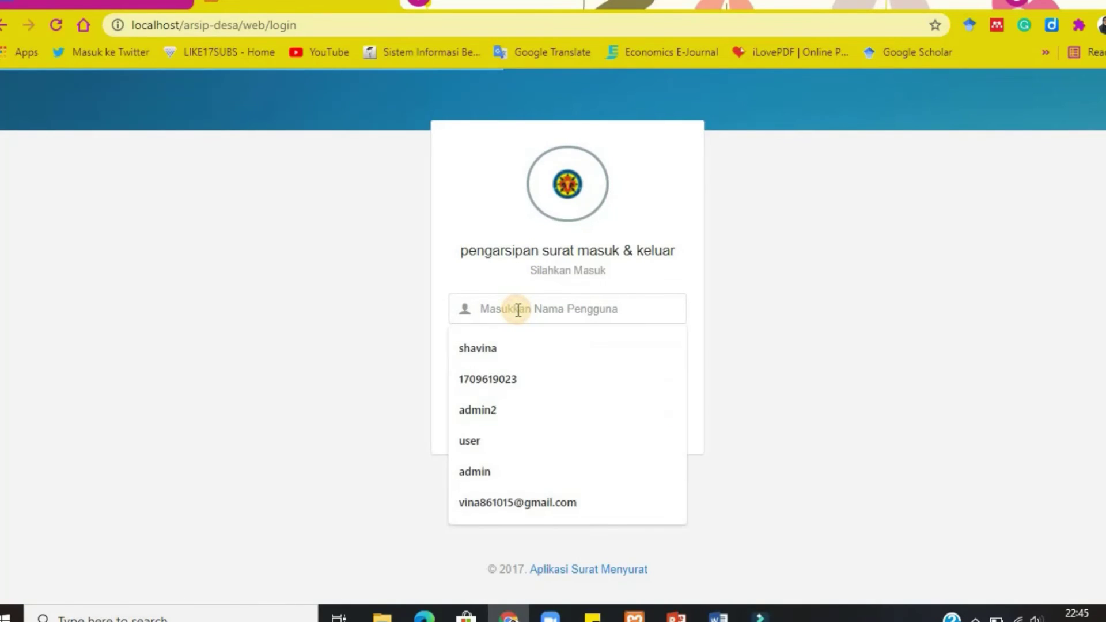
text(adm)
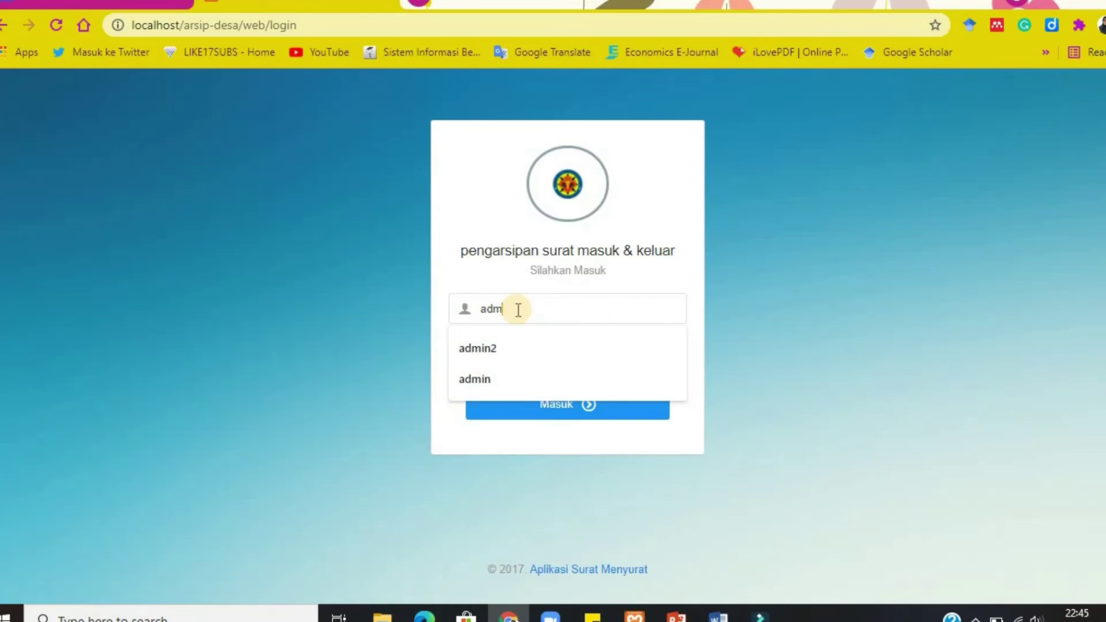
key(Down)
key(Return)
Enter the admin password to sign in as Kaur Umum, dismissing Chrome's password prompts.
click(512, 354)
text(a)
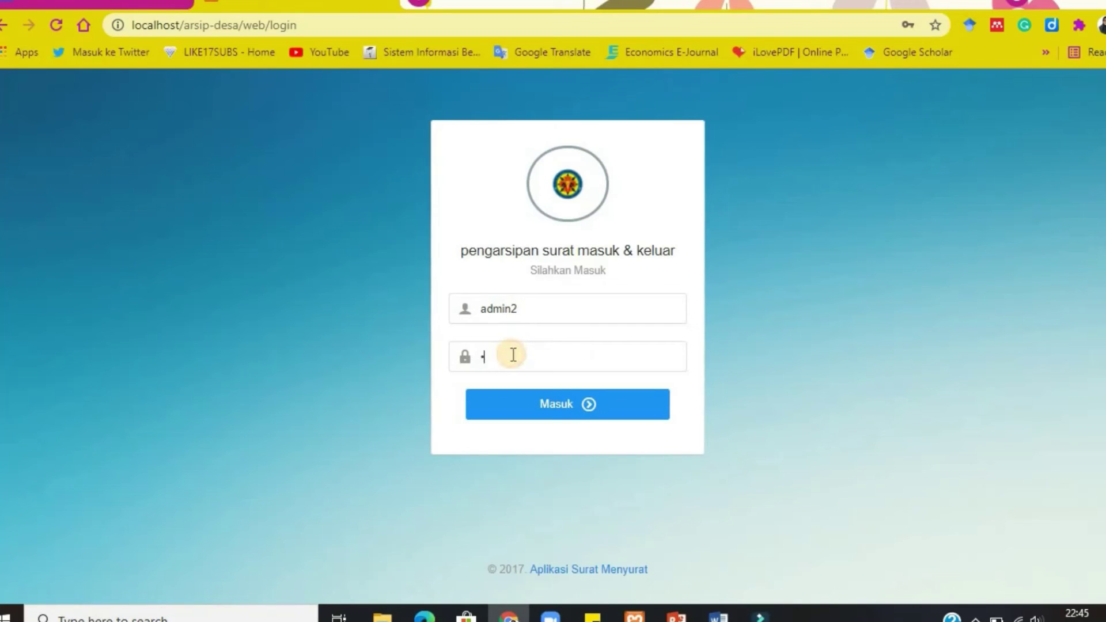
text(dmin2)
key(Return)
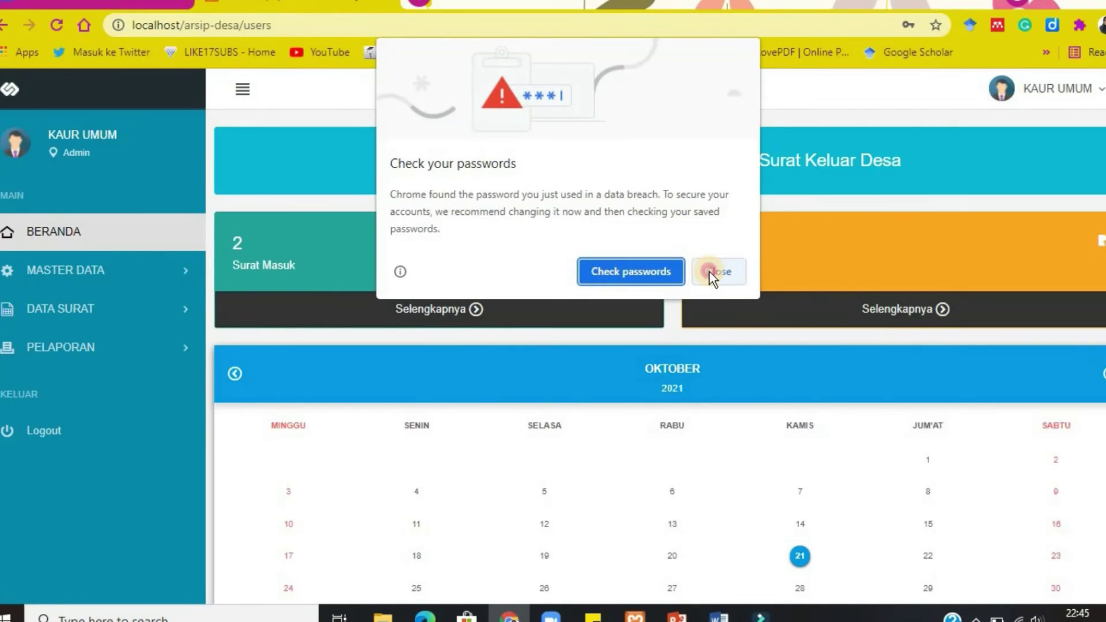
click(709, 271)
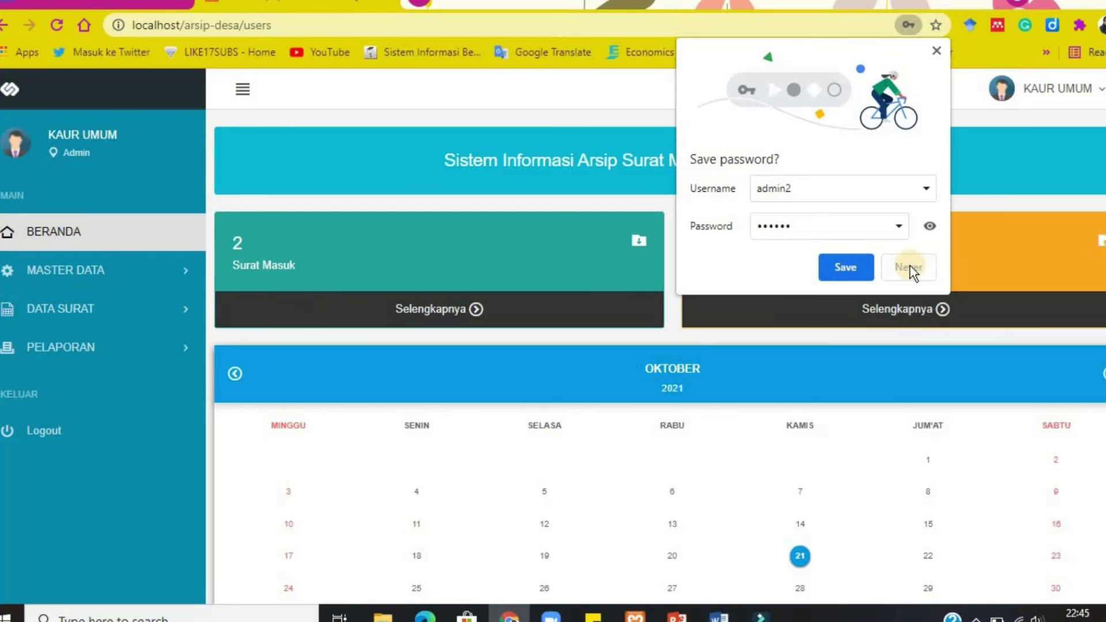
click(910, 266)
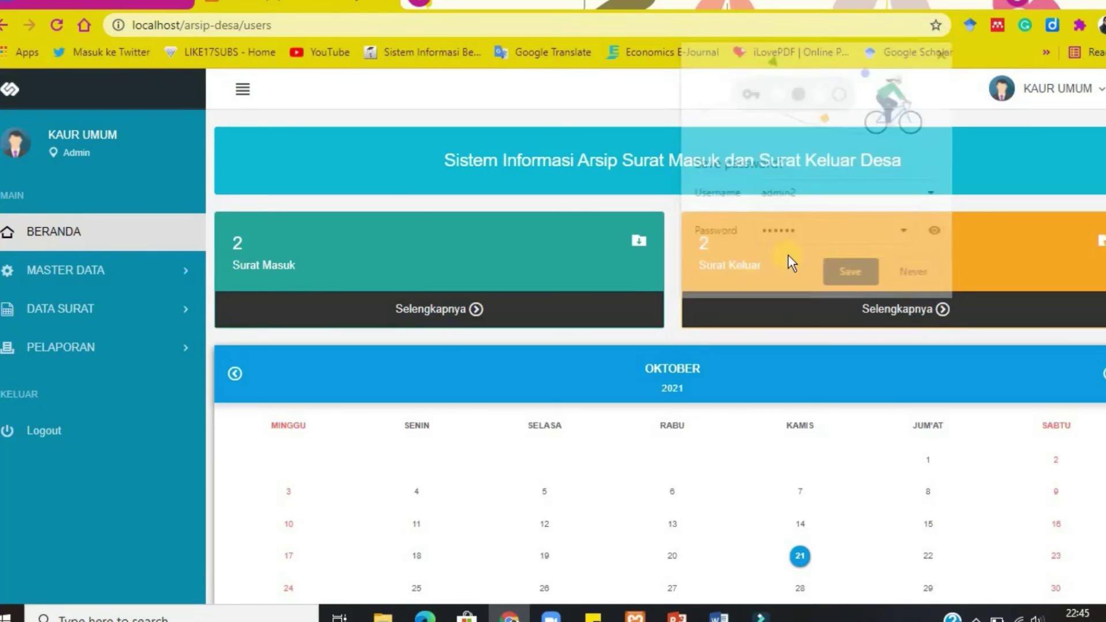
Open the details of SKm/002 from the Data Surat Keluar list.
click(190, 314)
click(106, 396)
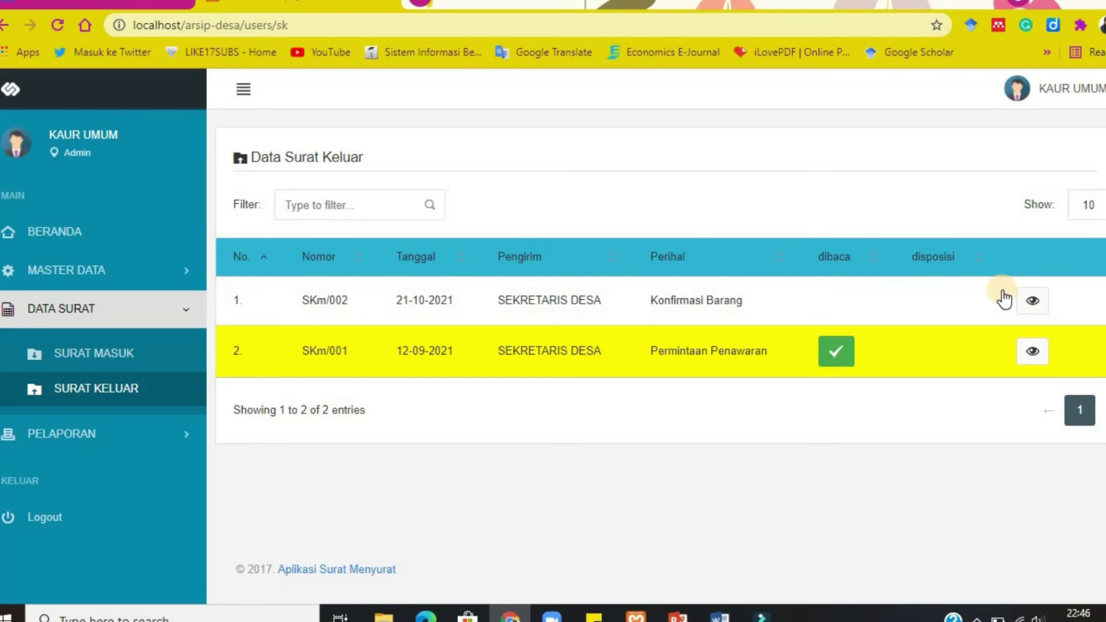
click(1031, 300)
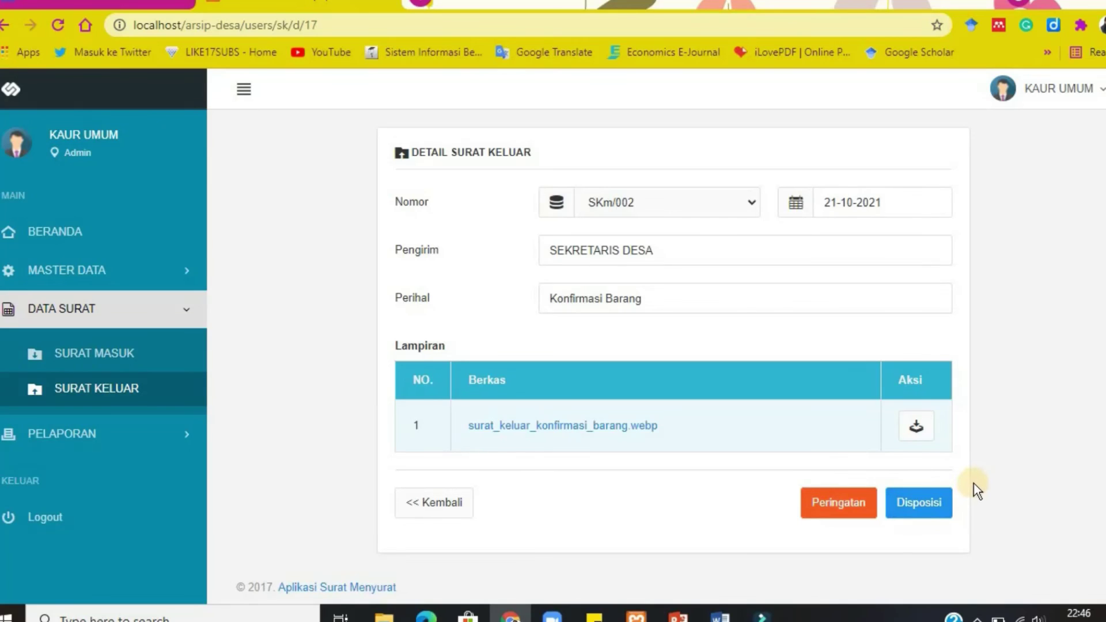
Disposition SKm/002 to Bendahara and confirm the send.
click(935, 496)
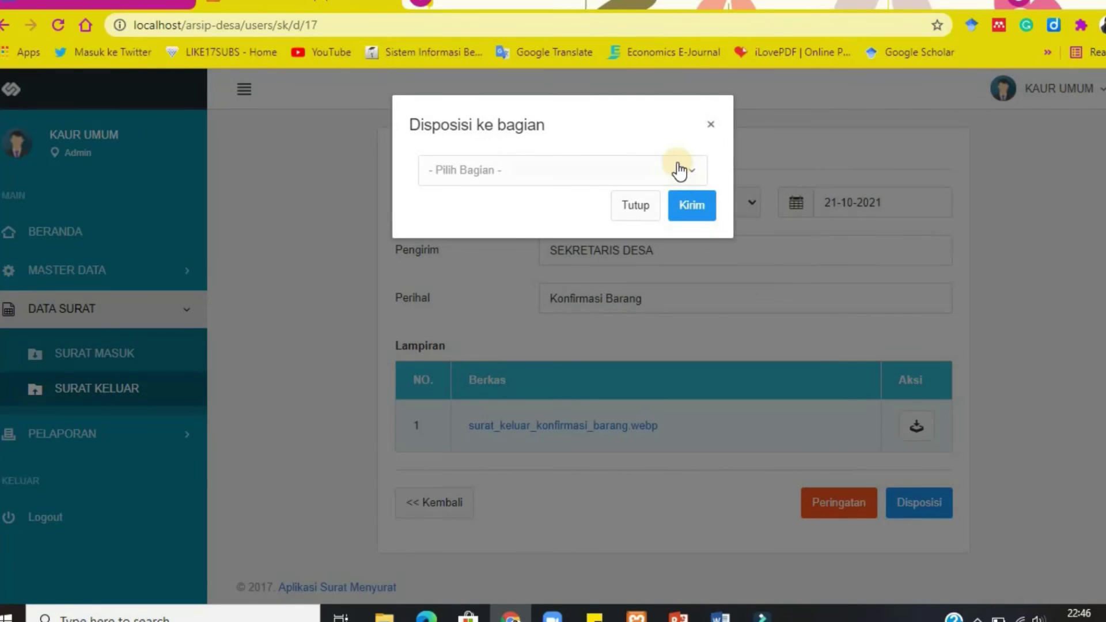
click(689, 173)
click(691, 173)
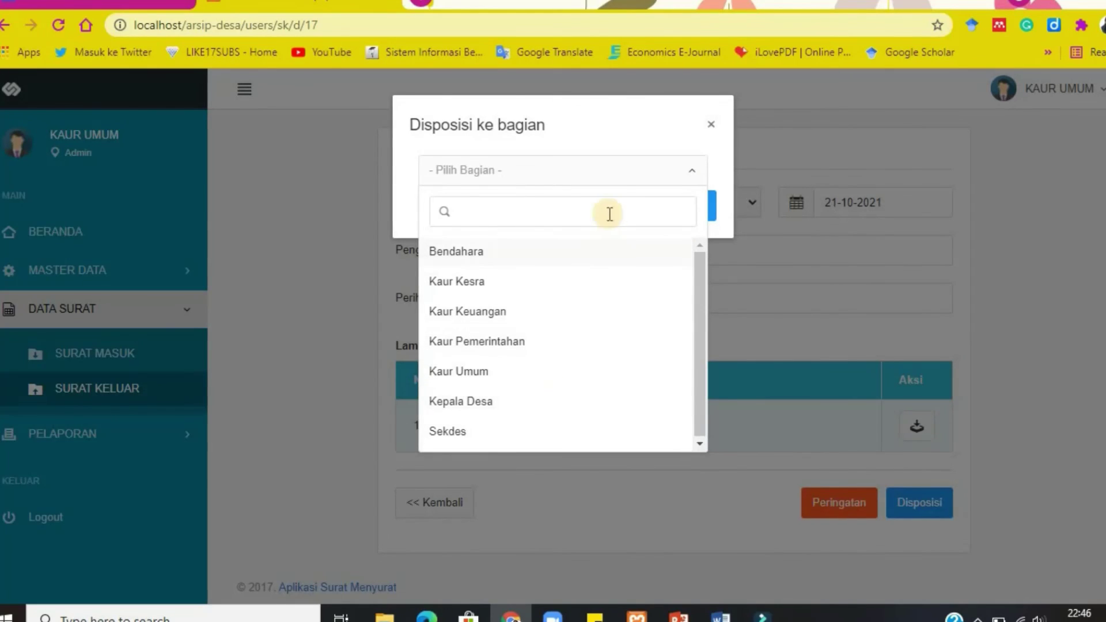
click(560, 258)
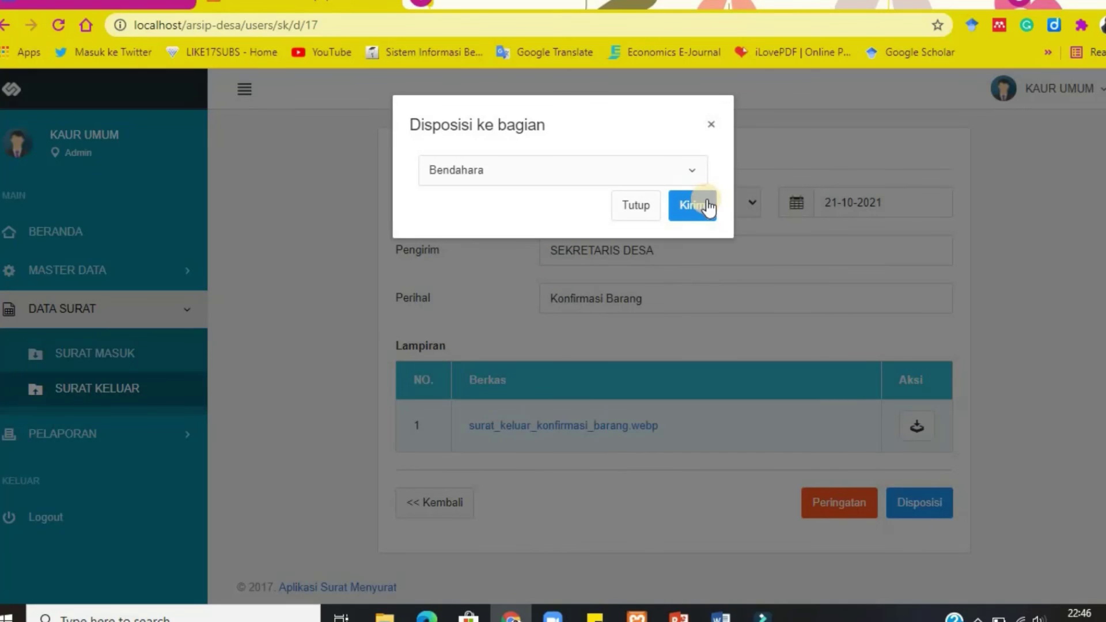
click(707, 207)
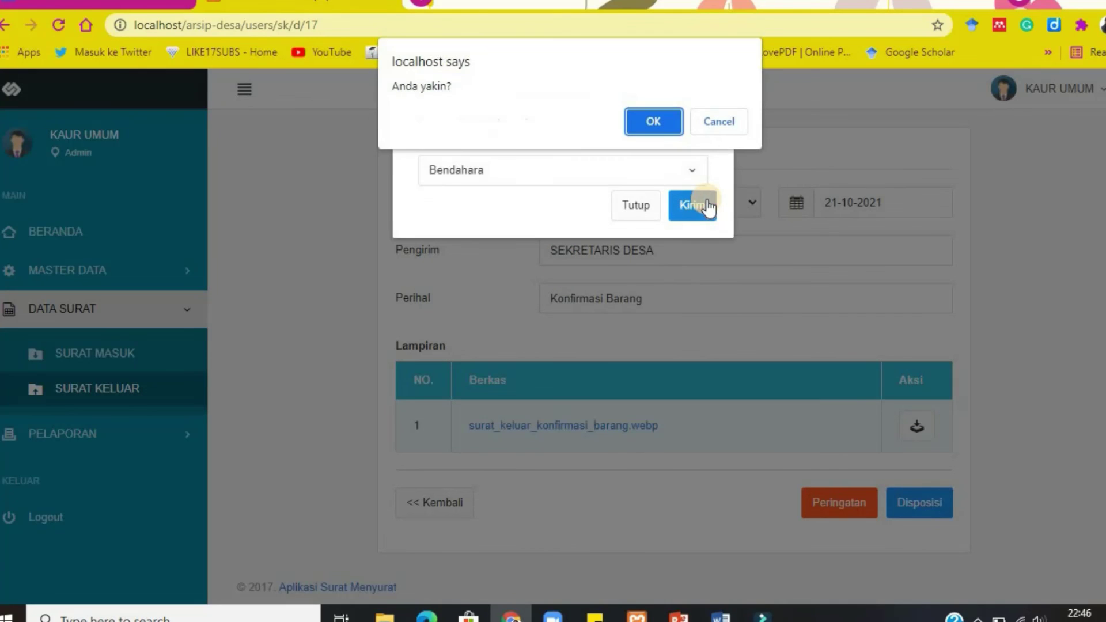
click(649, 120)
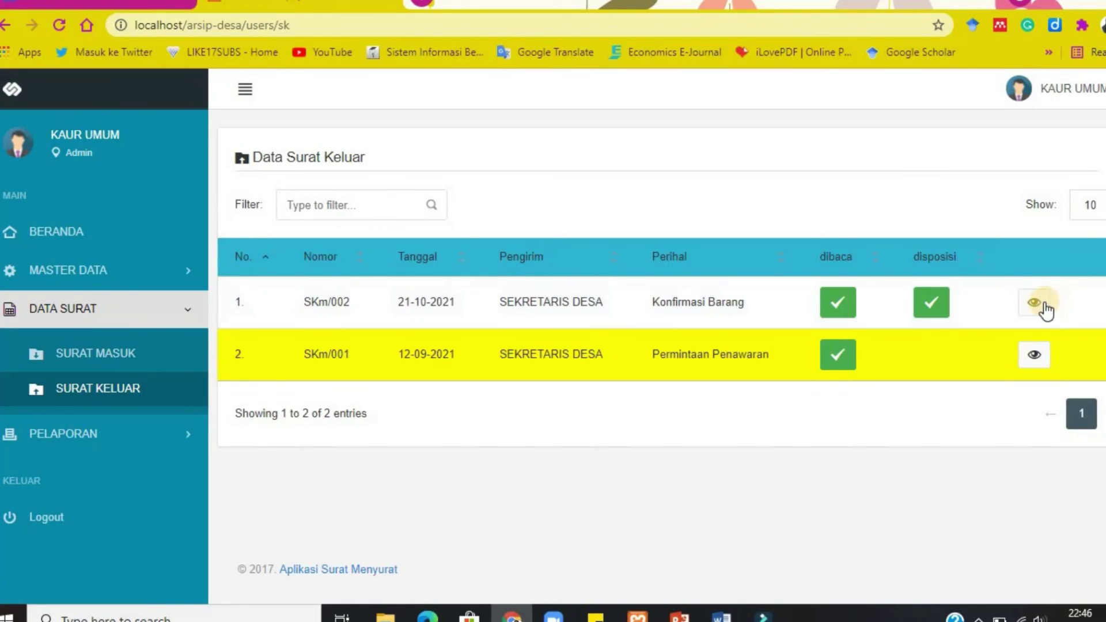
Issue a Peringatan warning for SKm/002, then log out of the Kaur Umum account.
click(1040, 305)
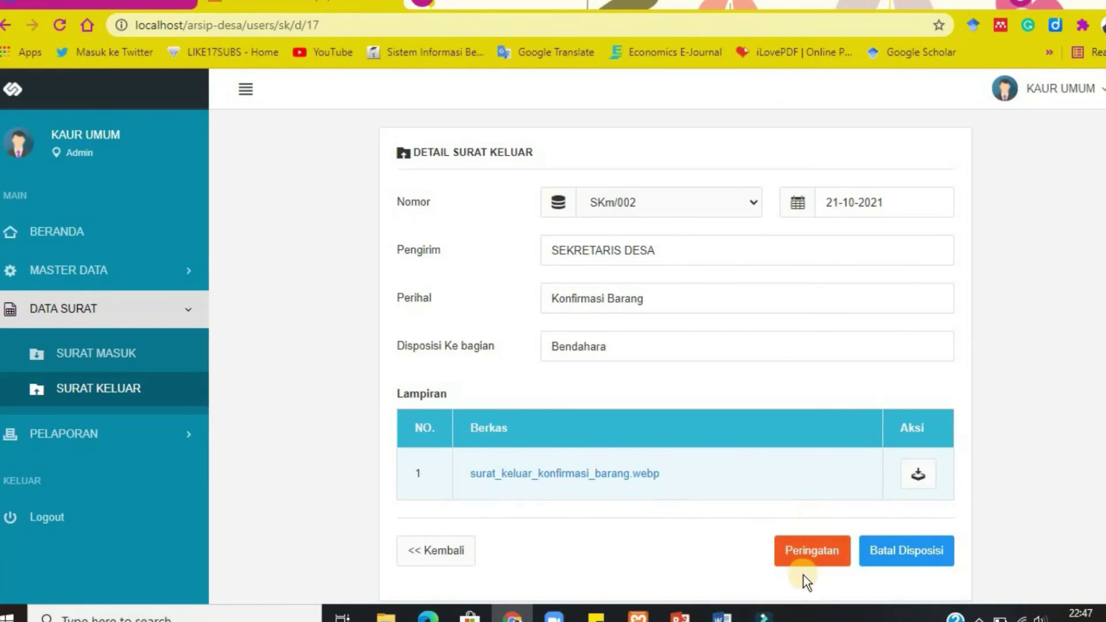
click(812, 552)
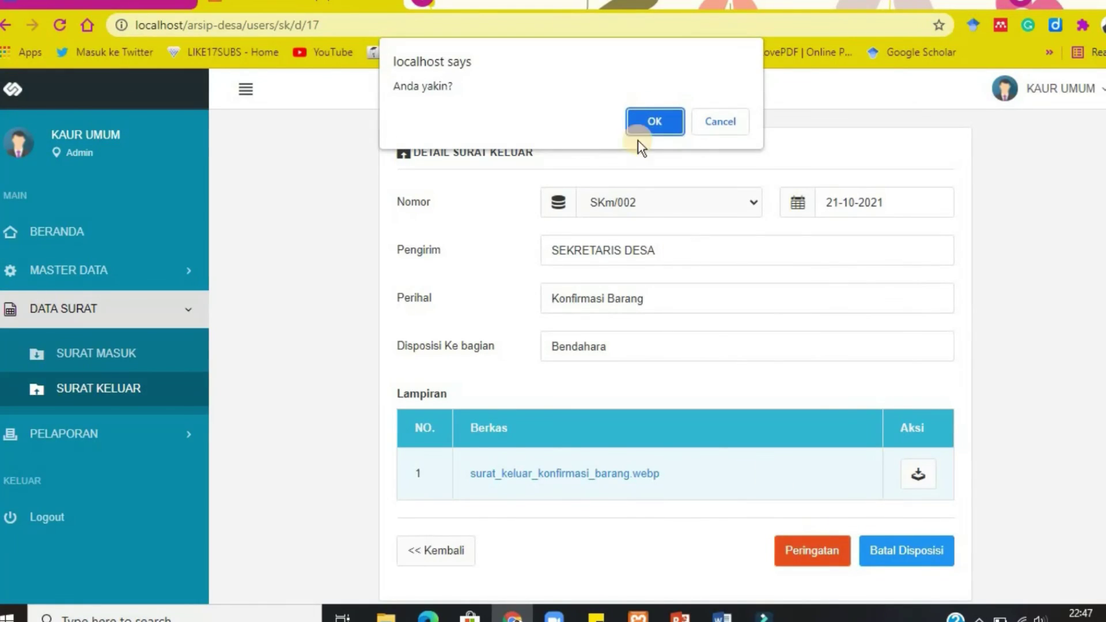
click(641, 128)
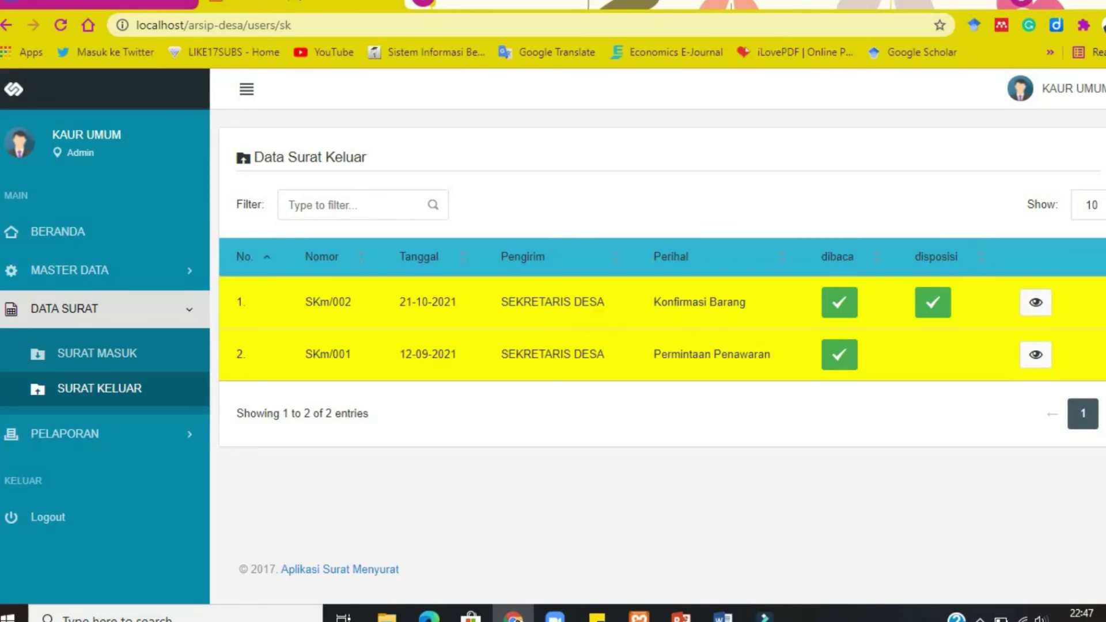
click(1070, 93)
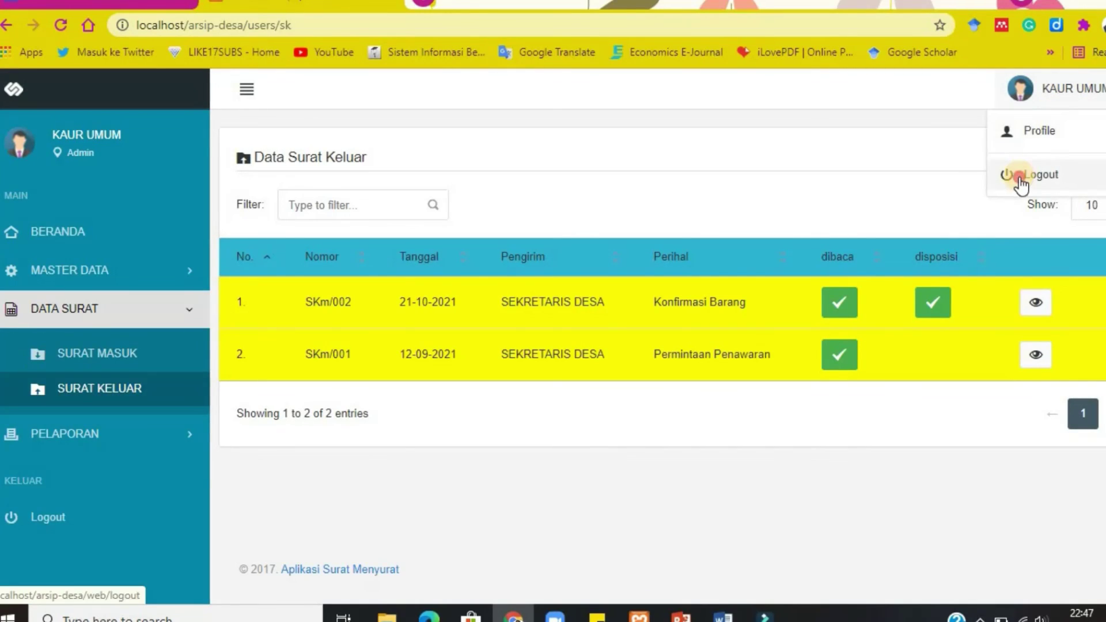
click(1019, 176)
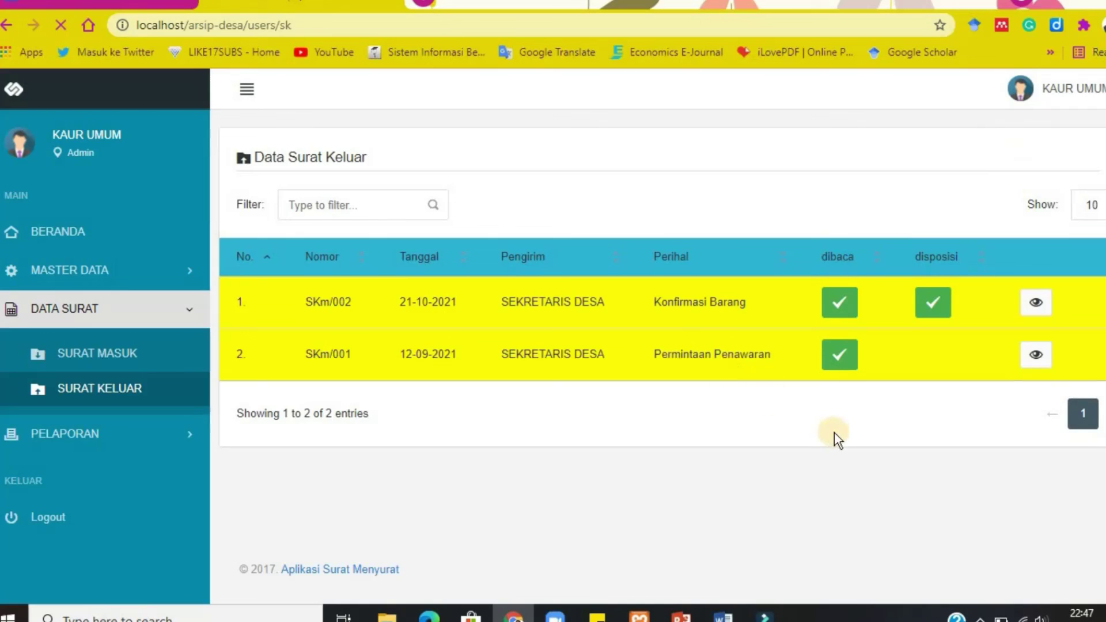